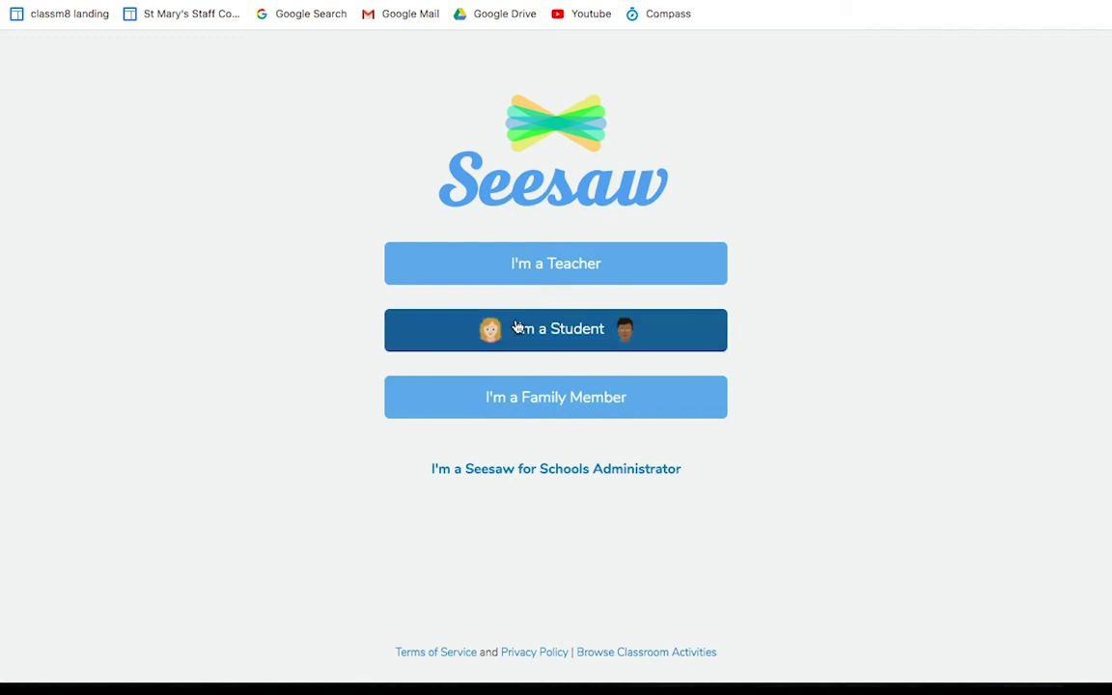
# Choose the student sign-in and start signing in by scanning the class code.
pyautogui.click(559, 340)
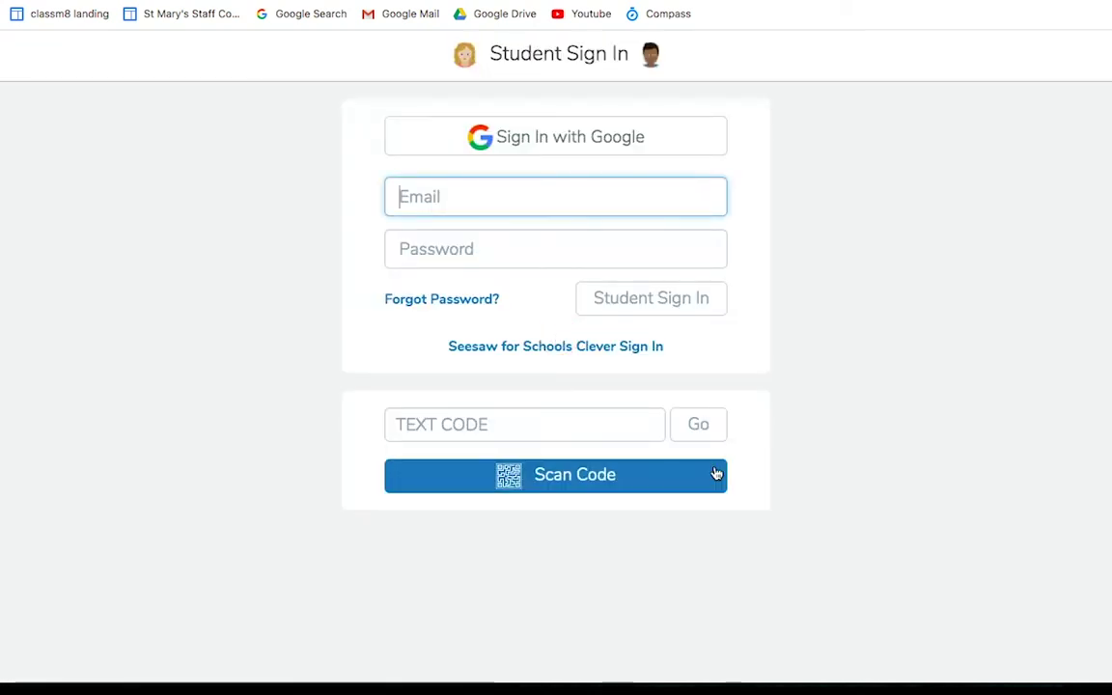
pyautogui.click(632, 482)
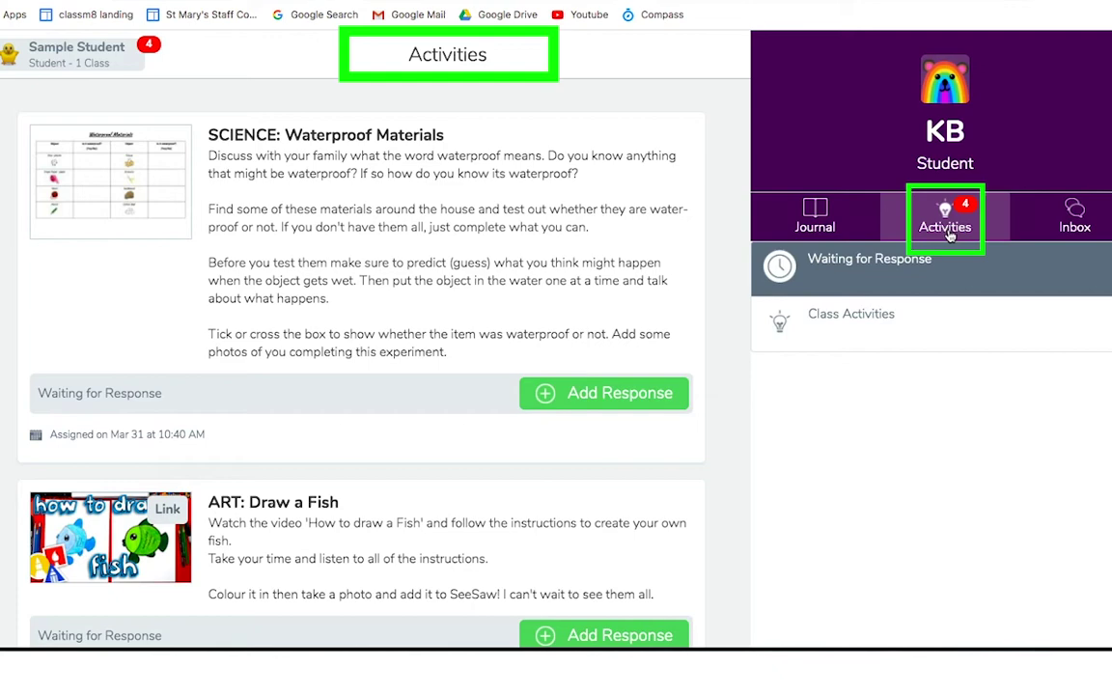
# Open the Scavenger Hunt activity from the class activities and review its instructions.
pyautogui.click(853, 343)
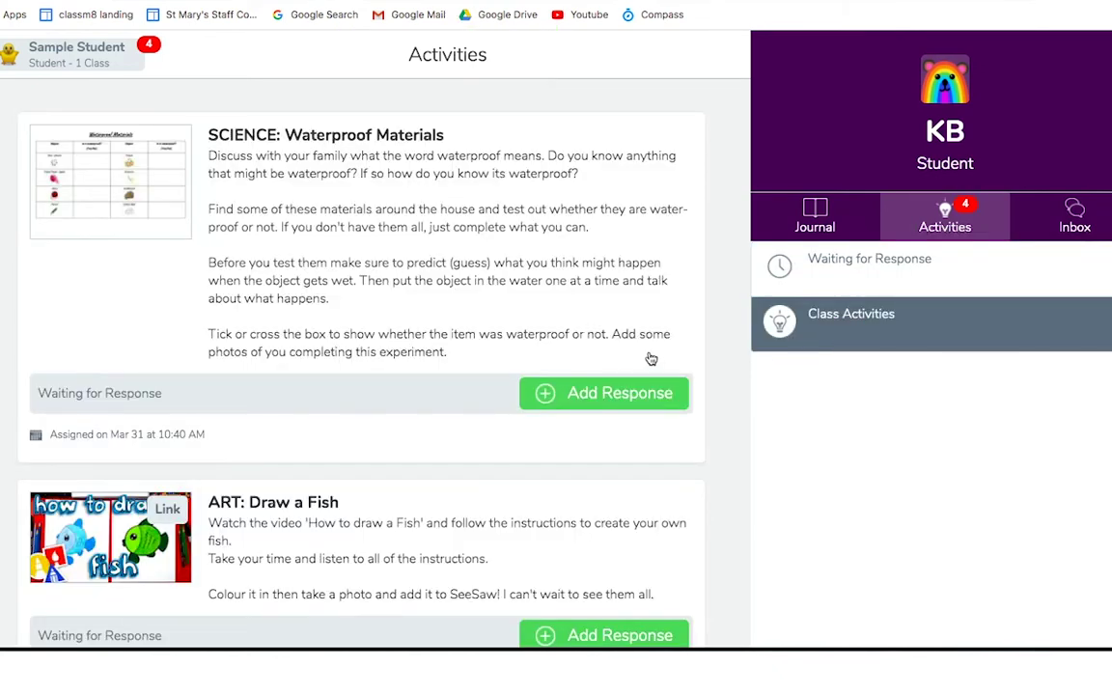
pyautogui.scroll(-3, 670, 355)
pyautogui.scroll(-3, 673, 355)
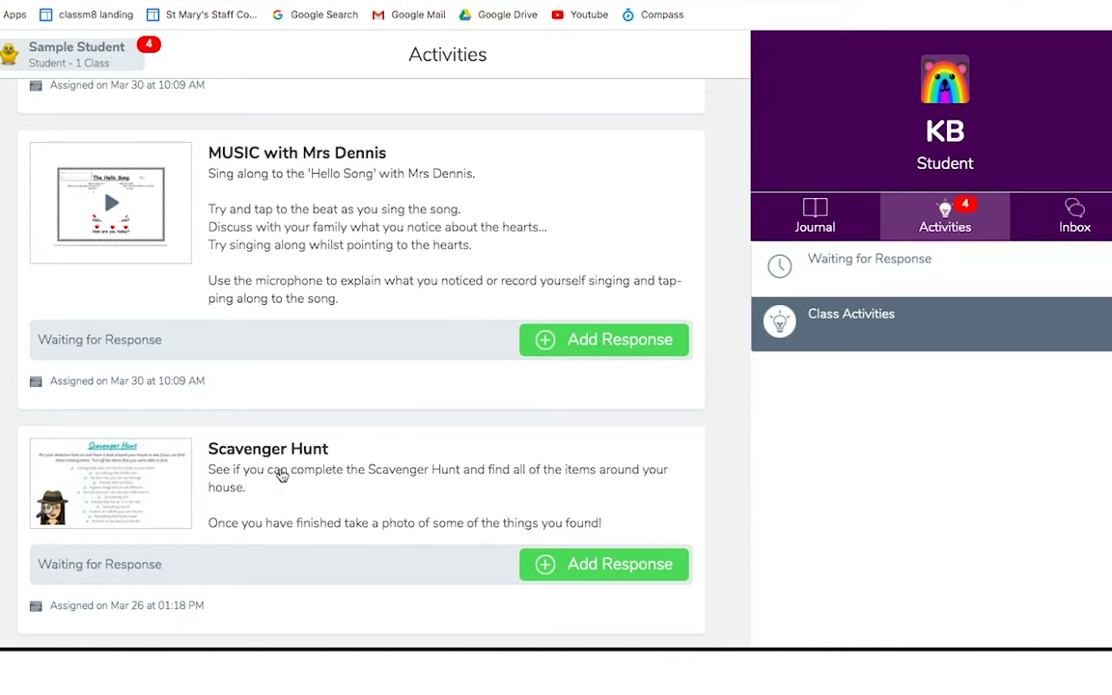
pyautogui.click(279, 476)
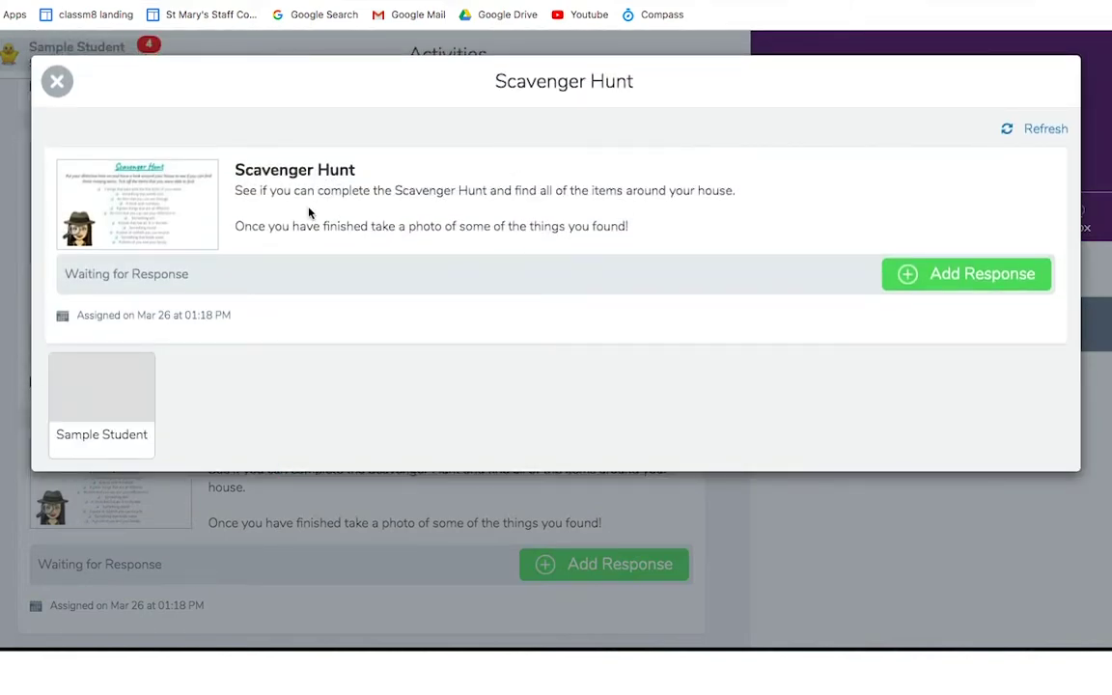
pyautogui.moveTo(218, 159); pyautogui.dragTo(638, 229)
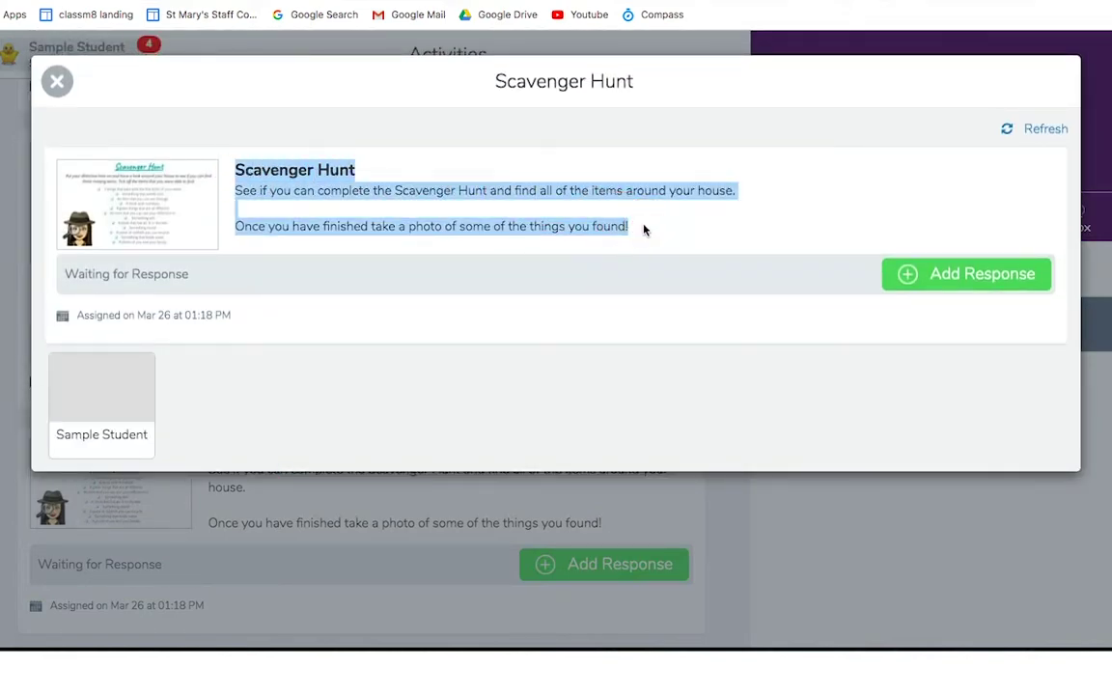
pyautogui.click(134, 215)
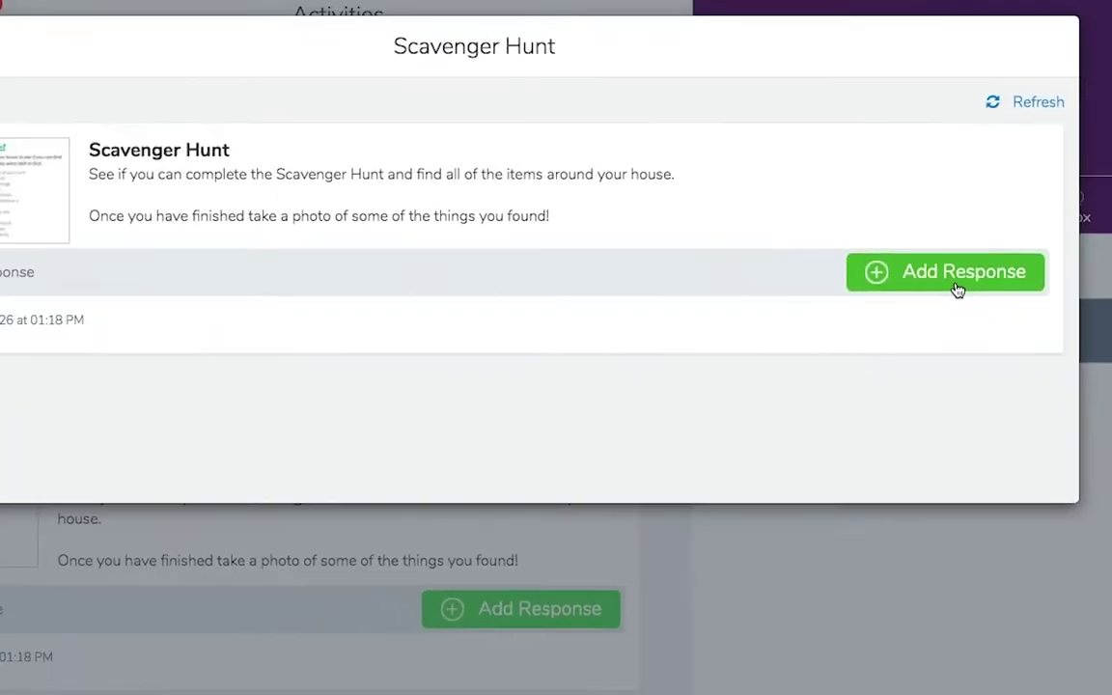
# Add a response to the Scavenger Hunt activity by uploading the photo IMG_1720.jpg from the computer's Downloads folder.
pyautogui.click(792, 290)
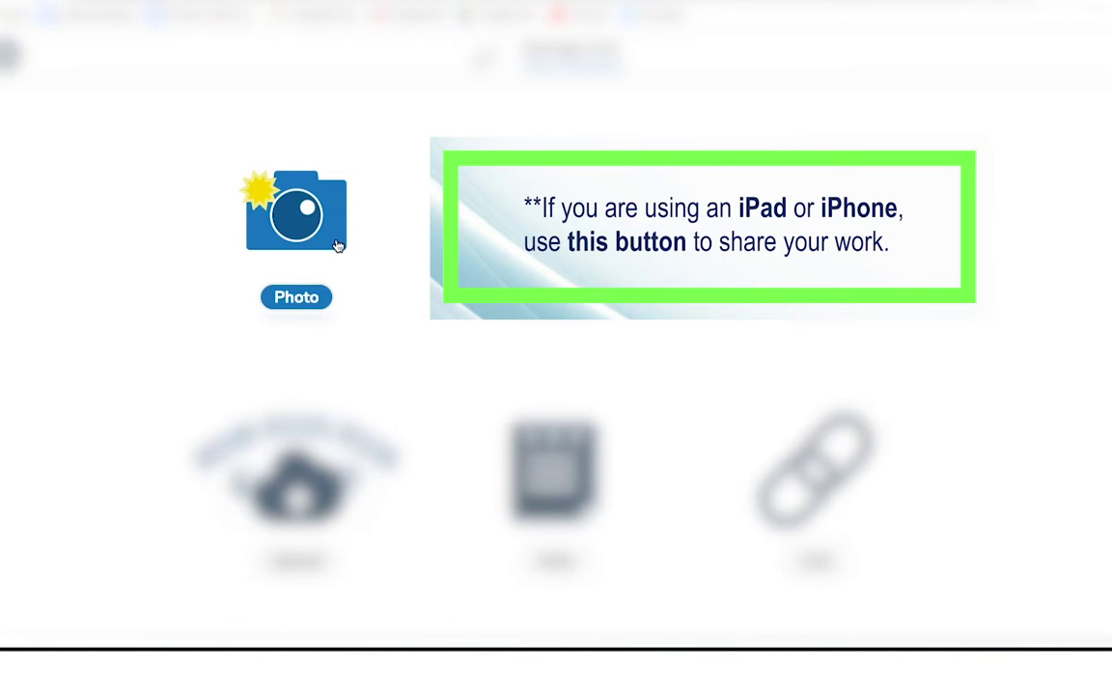
pyautogui.click(314, 507)
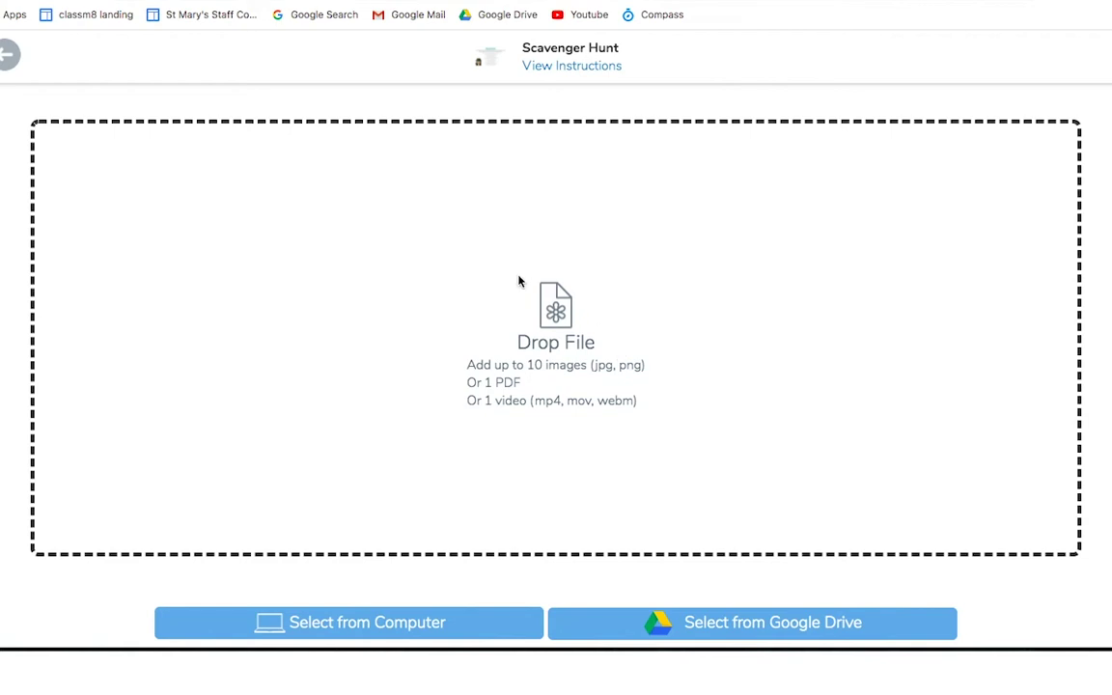
pyautogui.click(337, 628)
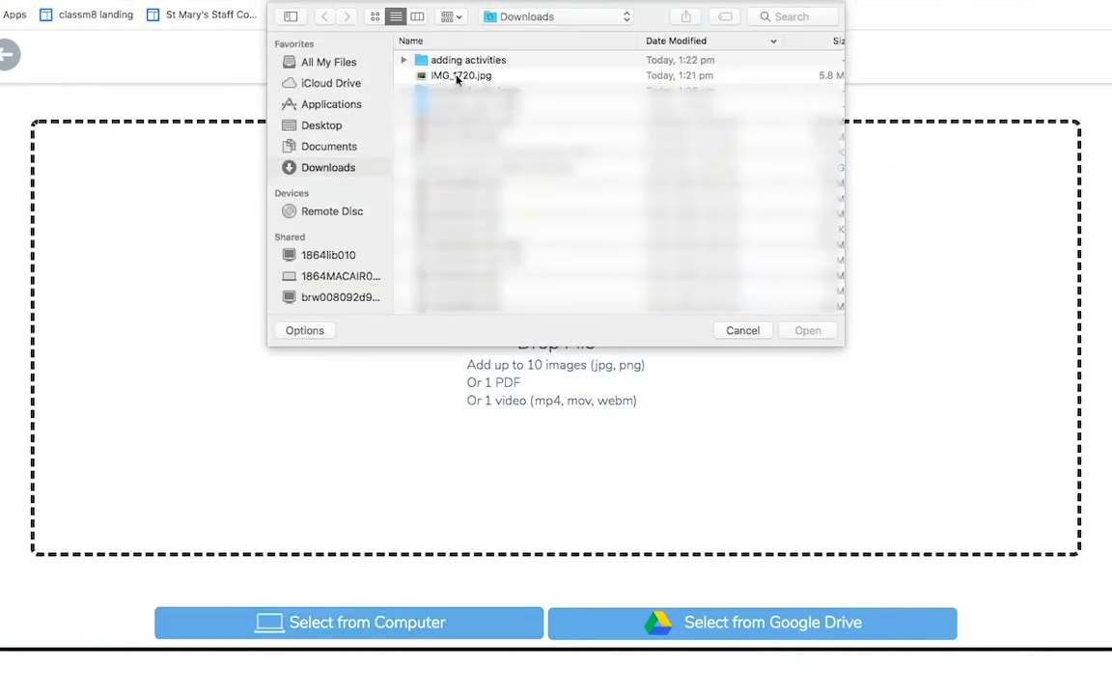
pyautogui.click(459, 77)
pyautogui.click(808, 330)
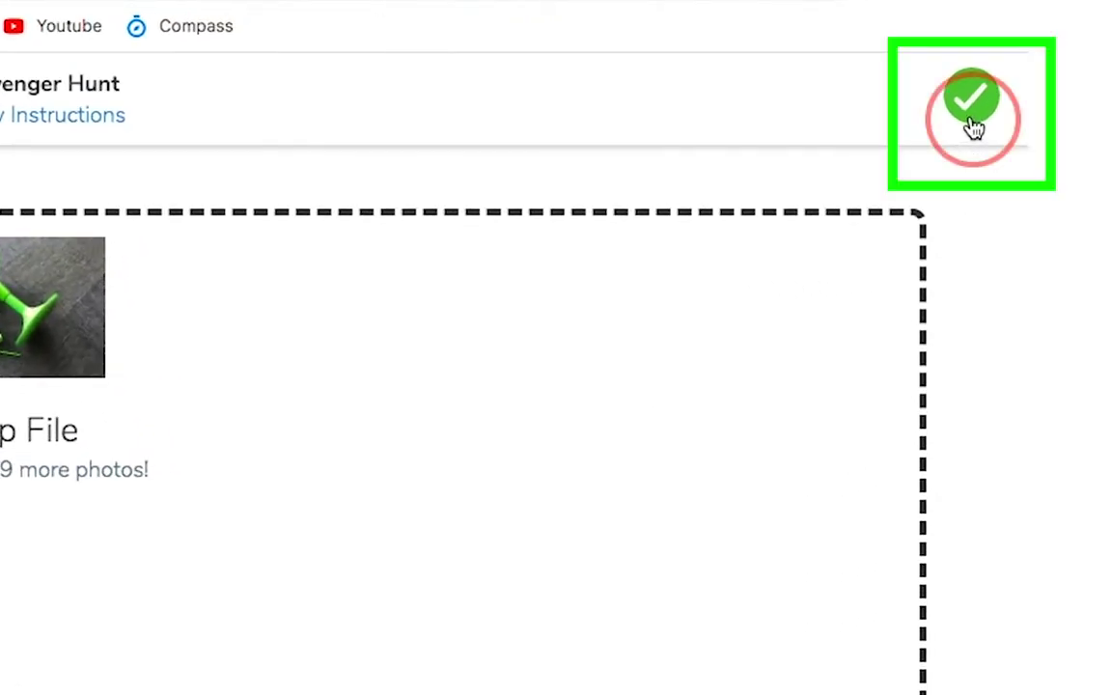
pyautogui.click(972, 106)
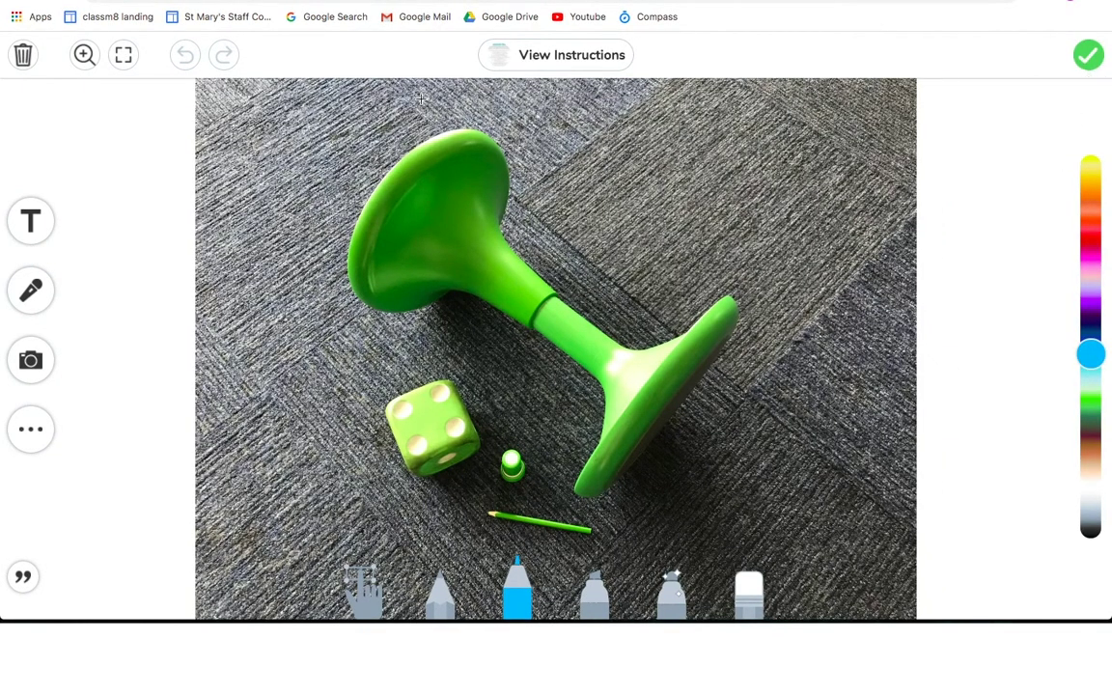
pyautogui.click(37, 232)
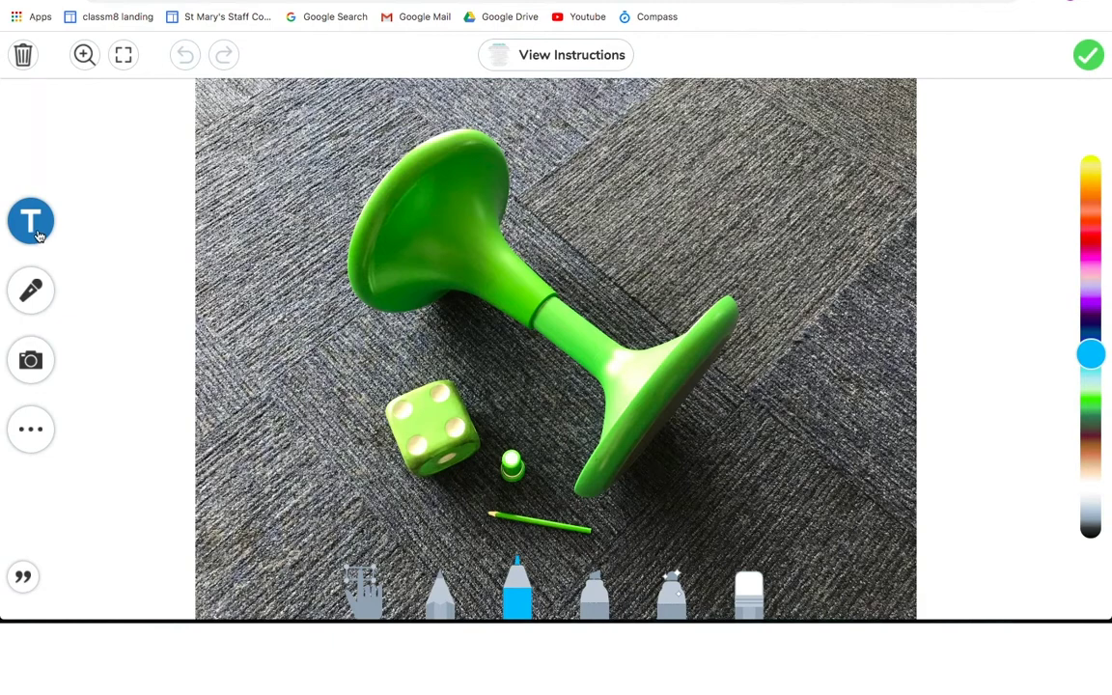
pyautogui.click(38, 299)
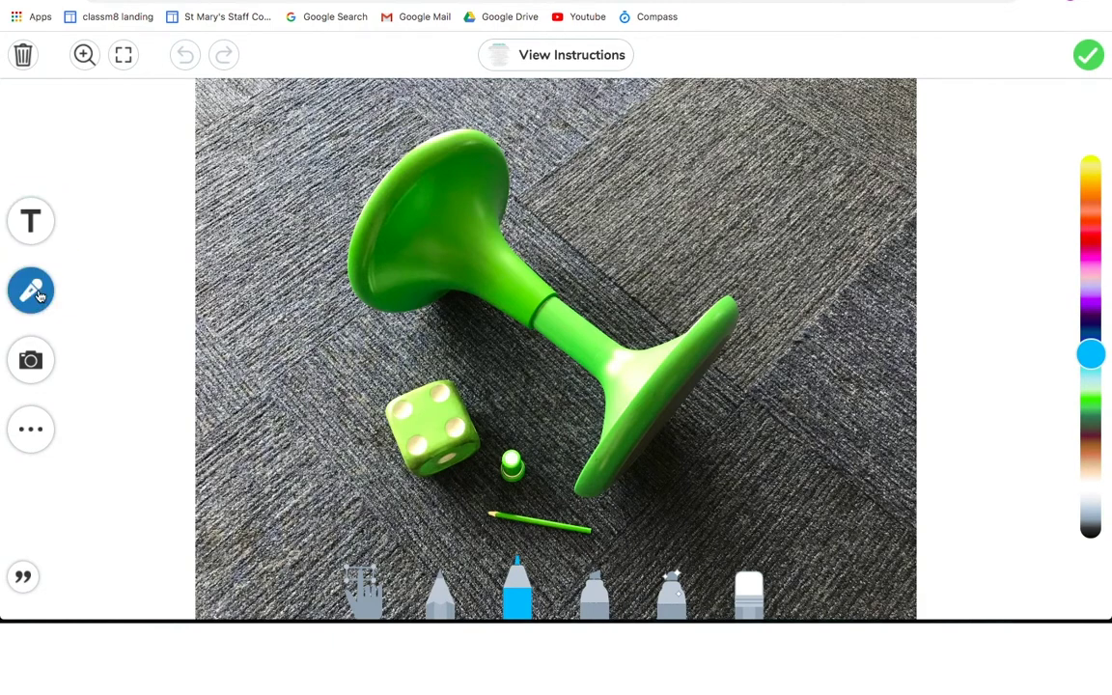
pyautogui.click(31, 365)
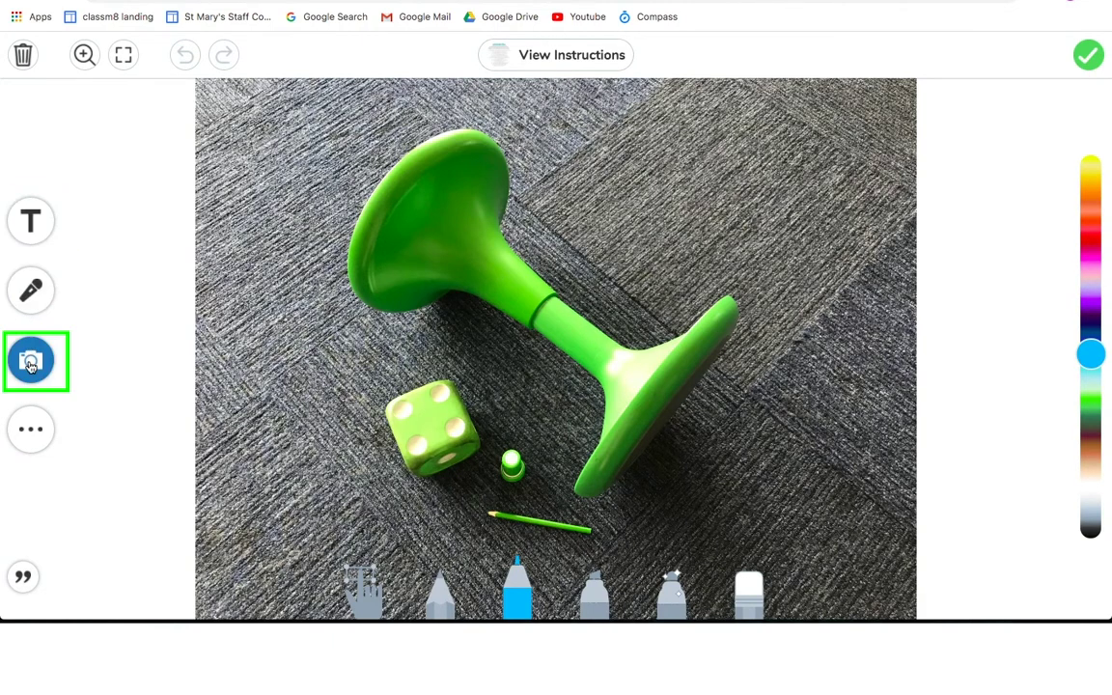
pyautogui.click(31, 432)
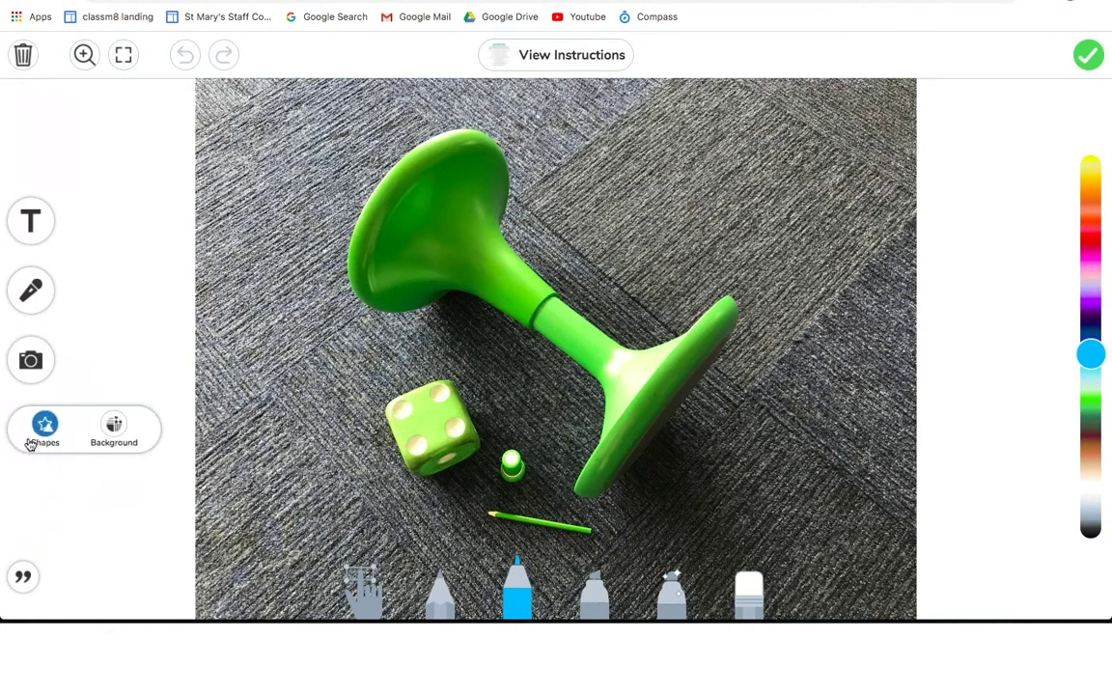
pyautogui.click(84, 344)
# Add a text label reading "I found 4 green objects." to the photo.
pyautogui.click(35, 221)
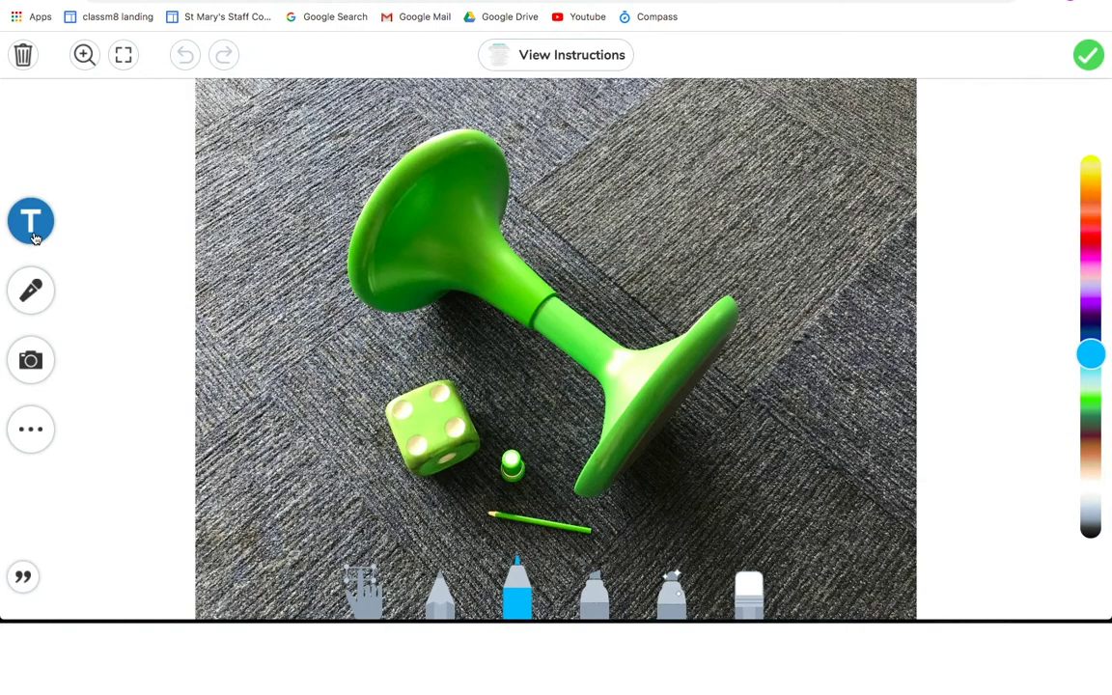
pyautogui.click(514, 223)
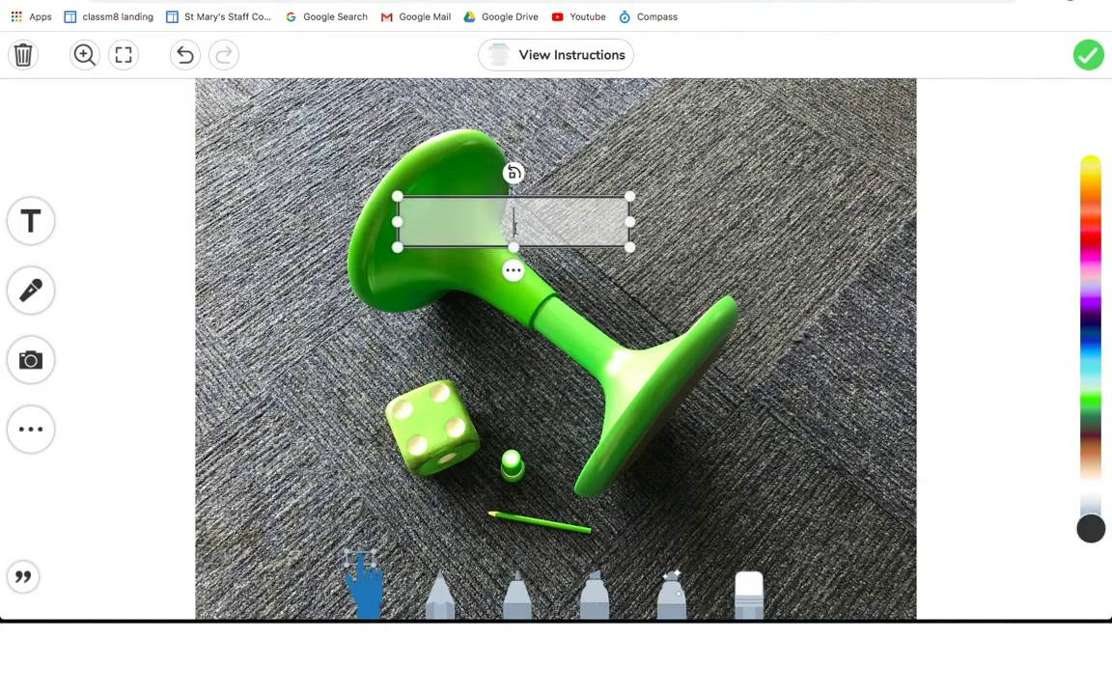
pyautogui.write('I found 4')
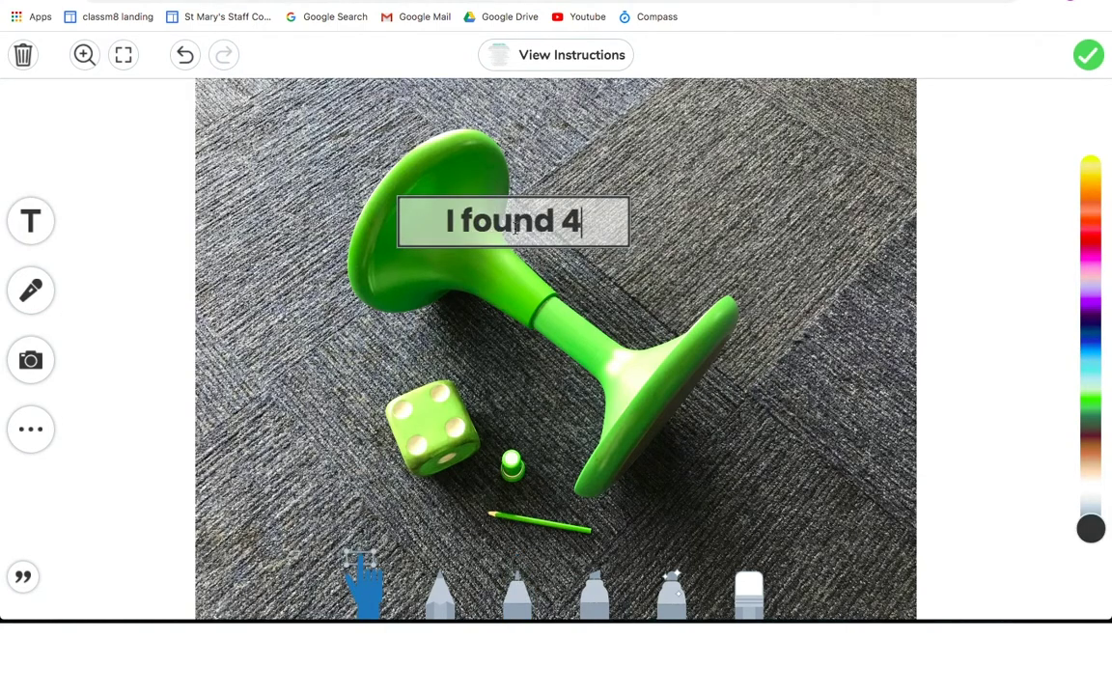
pyautogui.write(' green objec')
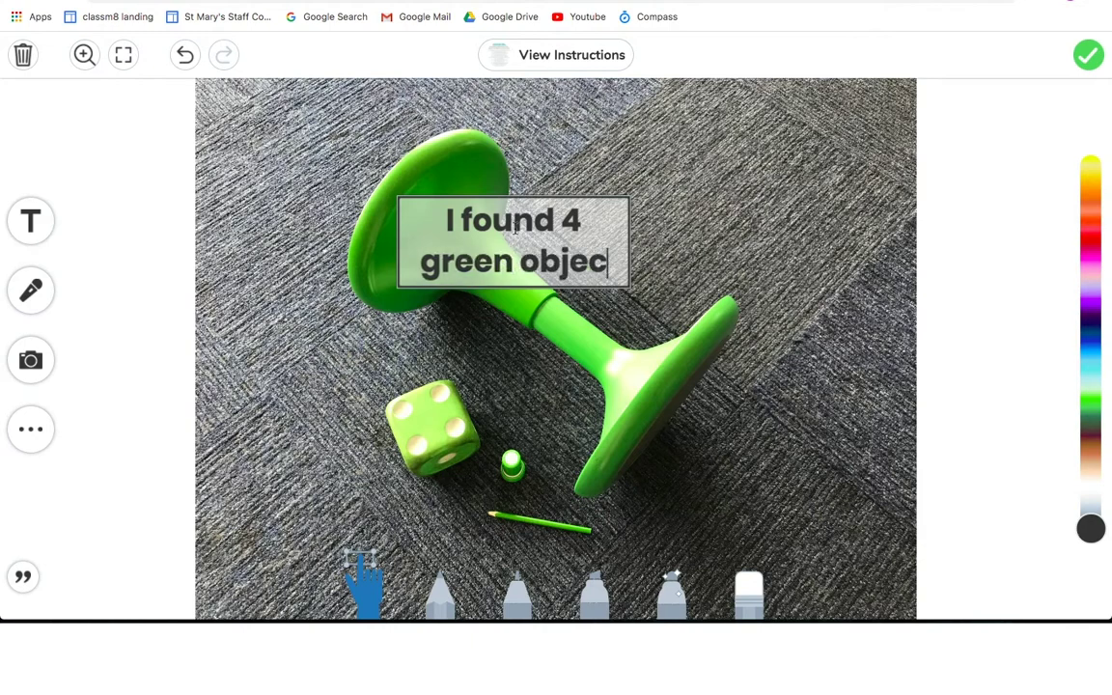
pyautogui.write('ts.')
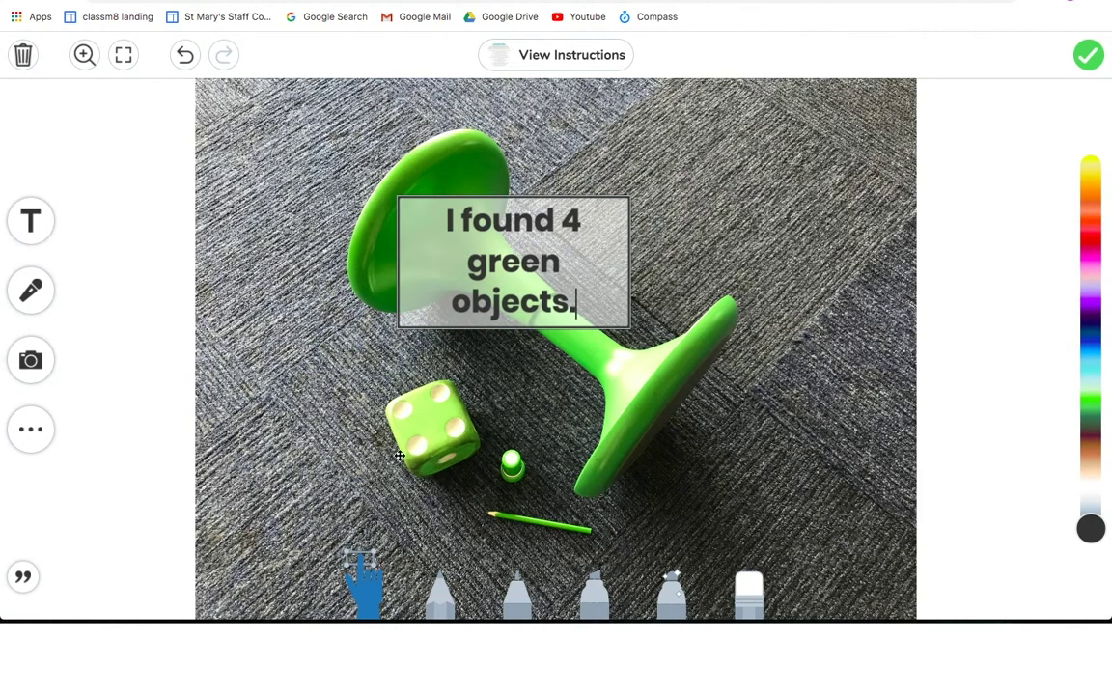
# Recolour the whole text label on the photo bright green.
pyautogui.moveTo(577, 301); pyautogui.dragTo(445, 205)
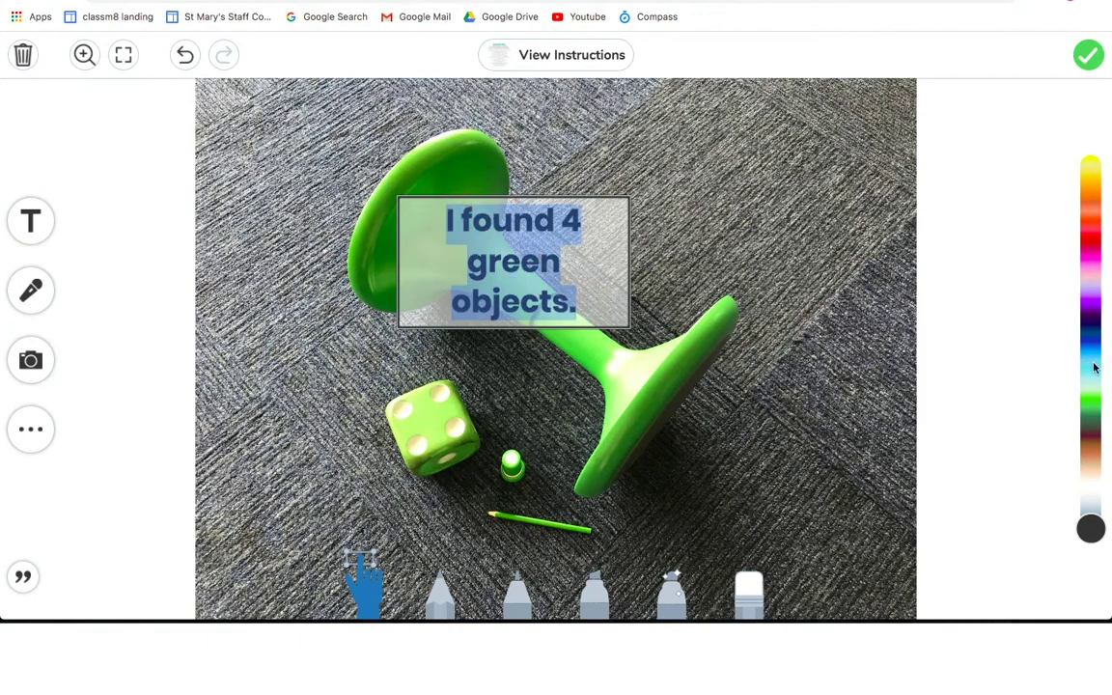
pyautogui.click(1091, 401)
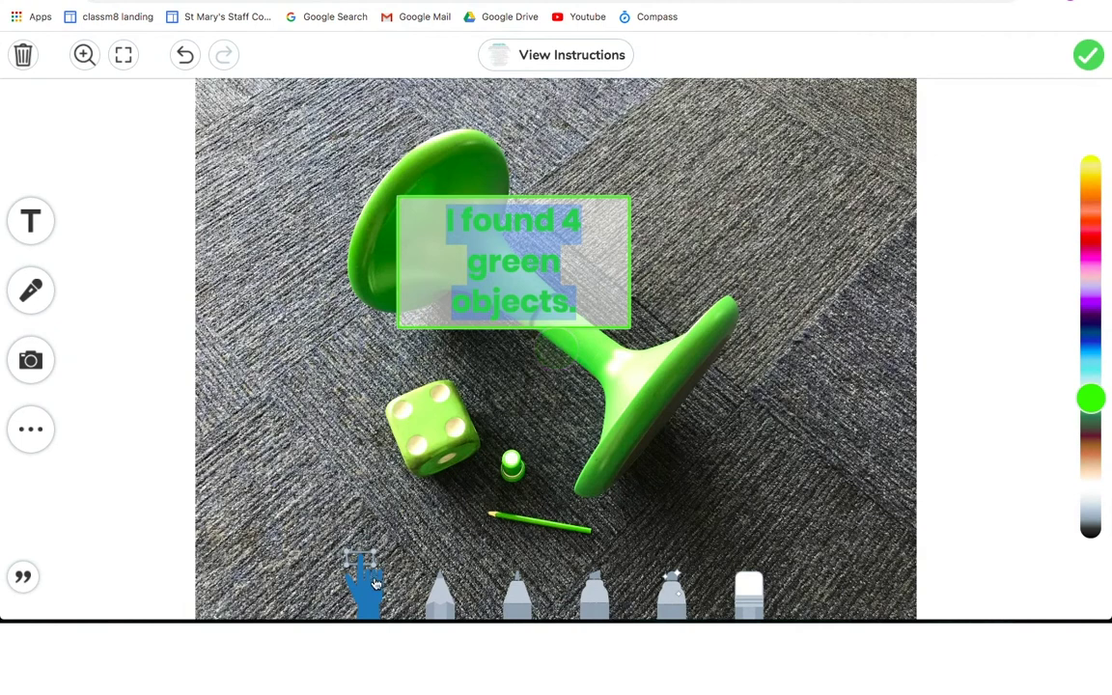
pyautogui.click(367, 590)
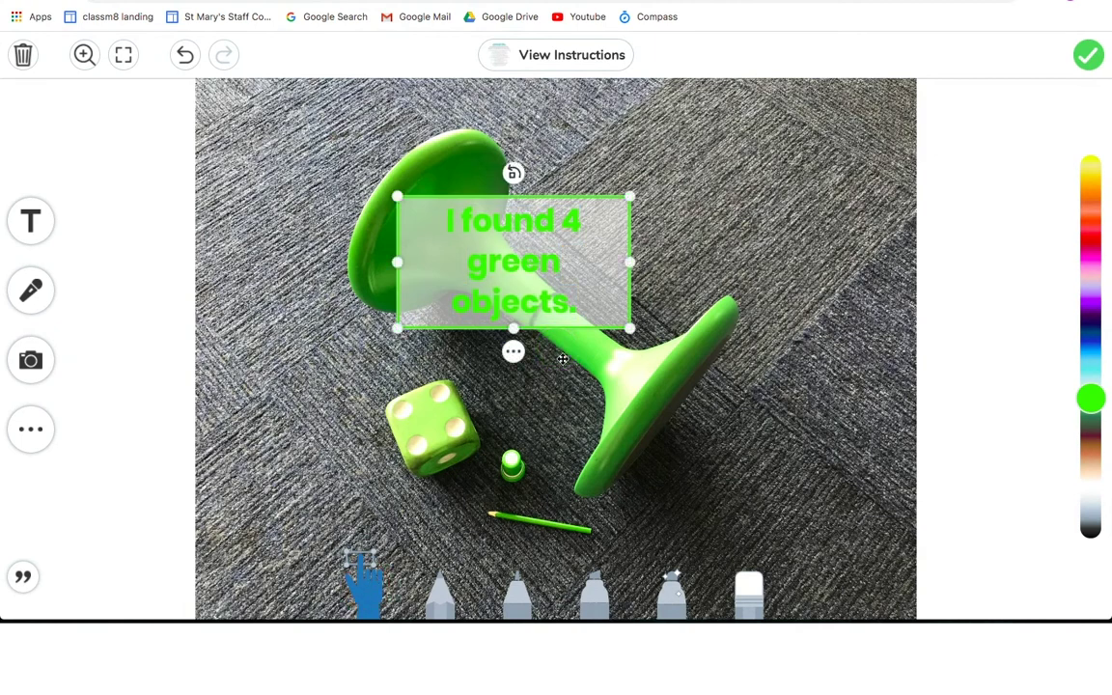
# Widen the text label so the sentence fits on one line and move it to the photo's upper edge.
pyautogui.click(633, 261)
pyautogui.moveTo(633, 261); pyautogui.dragTo(893, 224)
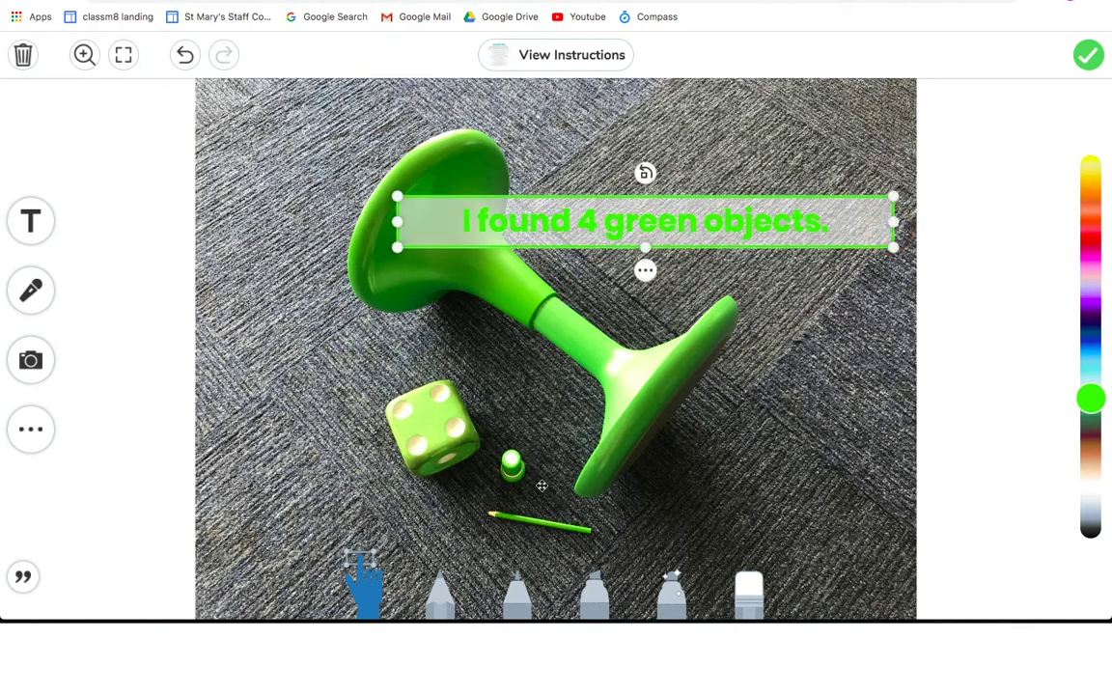
pyautogui.click(614, 222)
pyautogui.moveTo(613, 222); pyautogui.dragTo(630, 112)
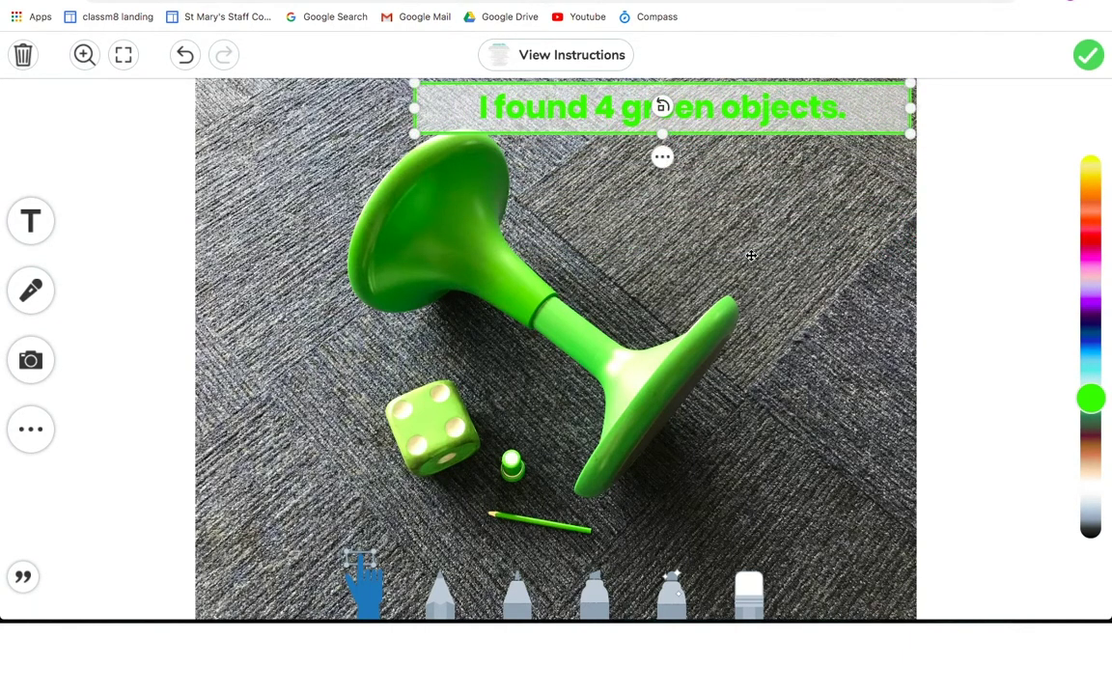
pyautogui.click(750, 255)
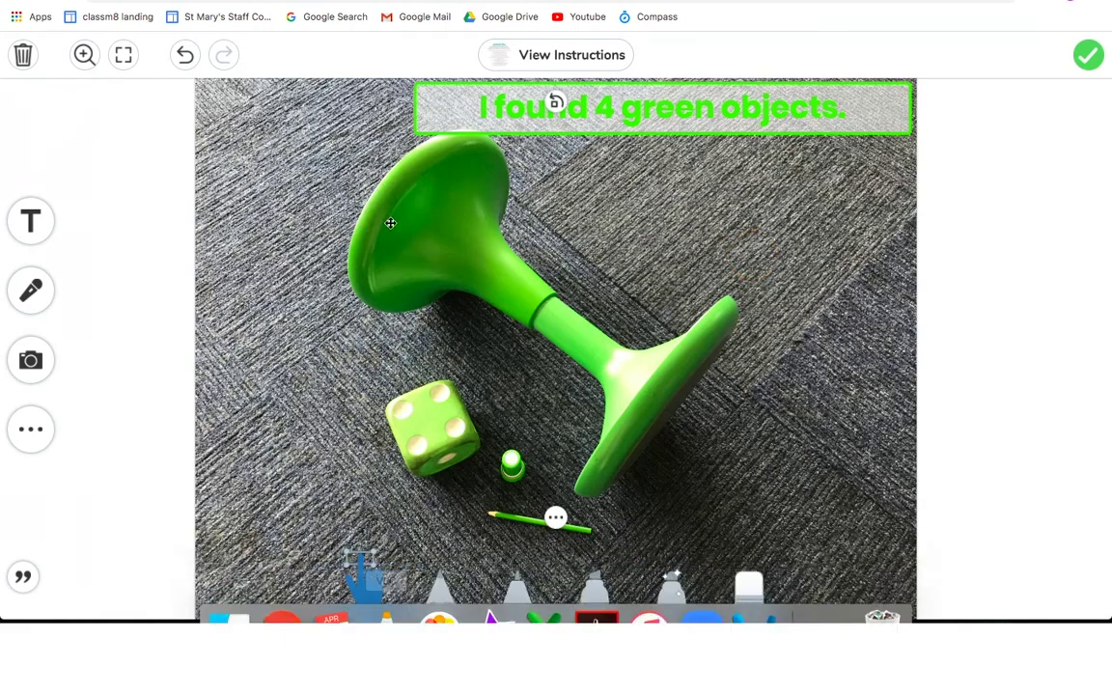
# Record a short voice explanation over the captioned photo and submit the response.
pyautogui.click(25, 294)
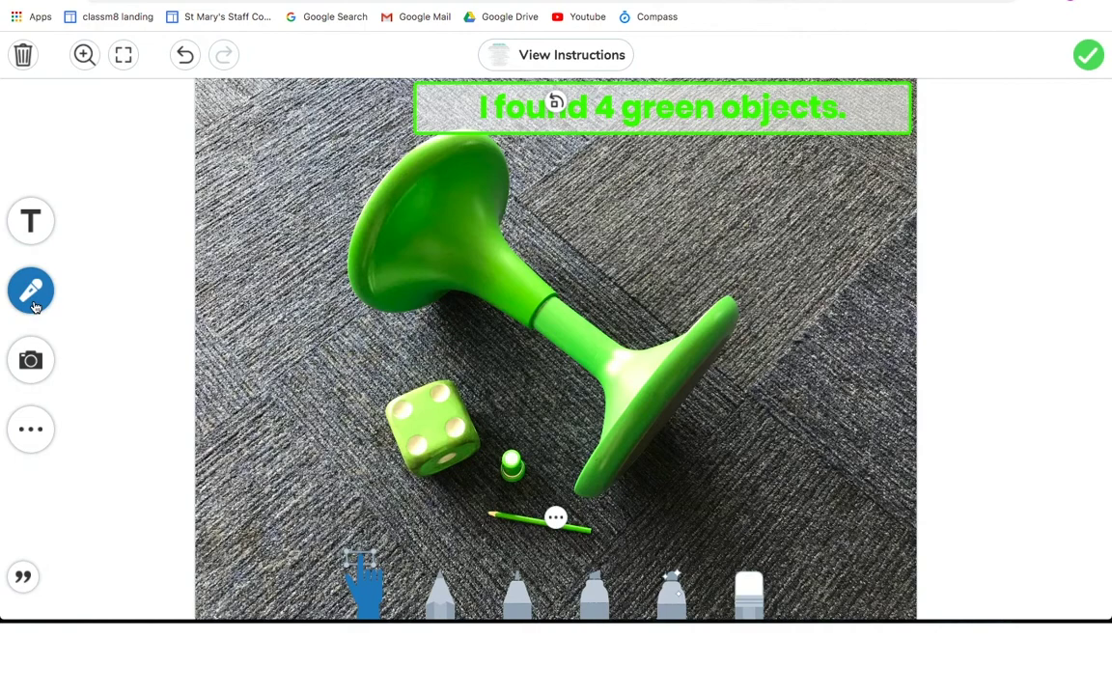
pyautogui.click(34, 306)
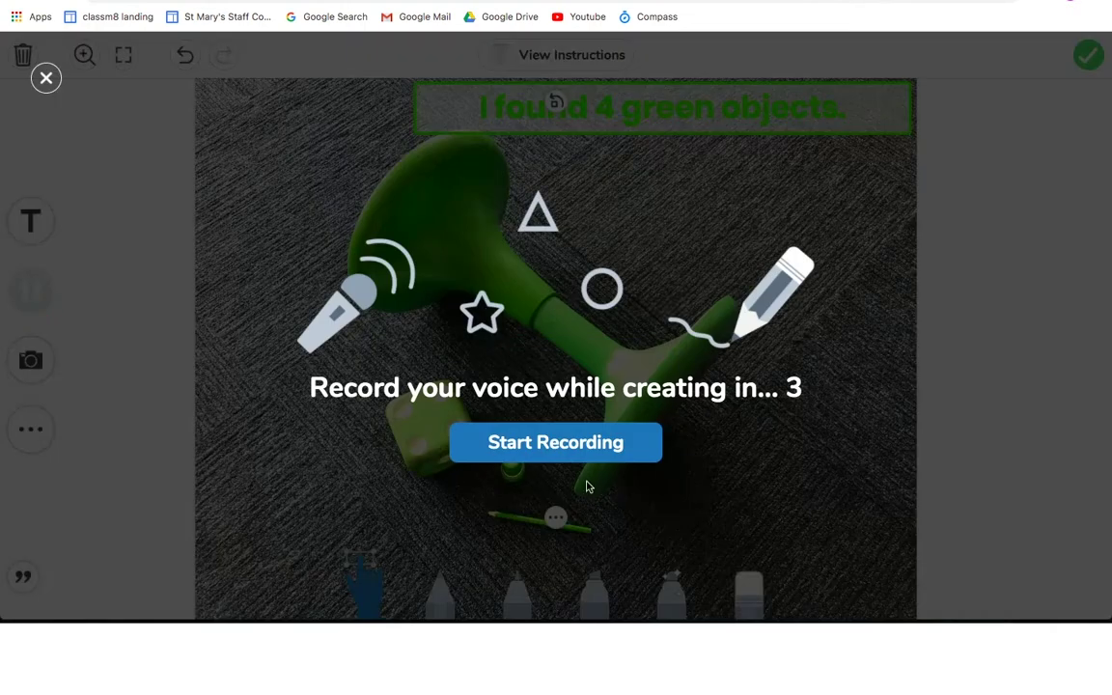
pyautogui.click(571, 452)
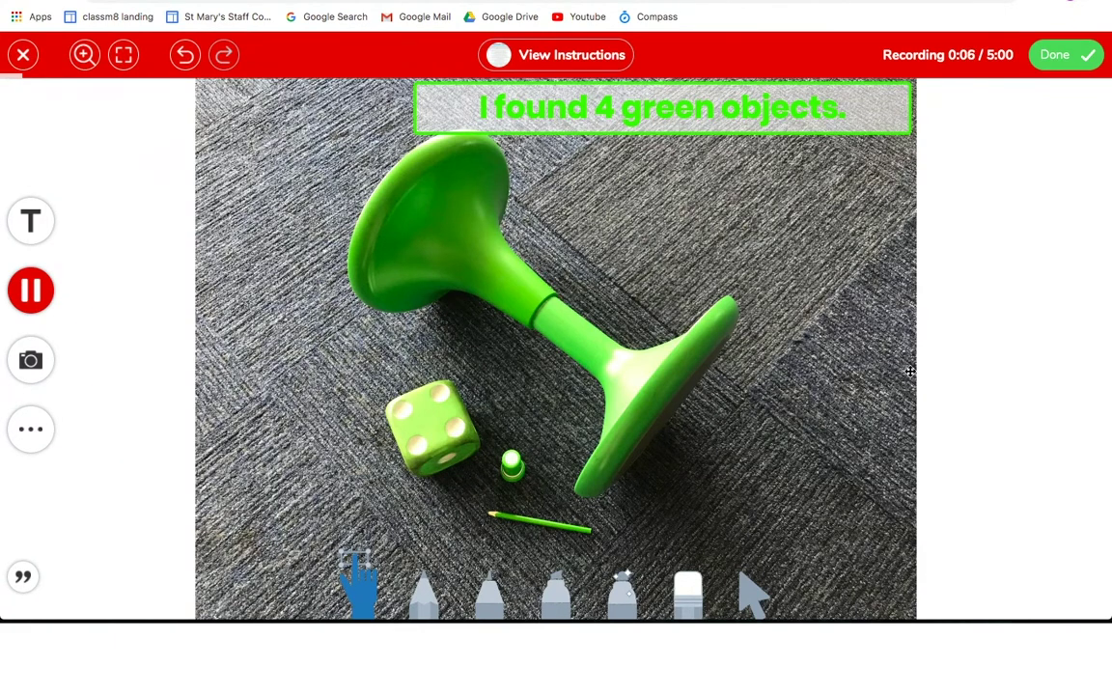
pyautogui.click(1063, 63)
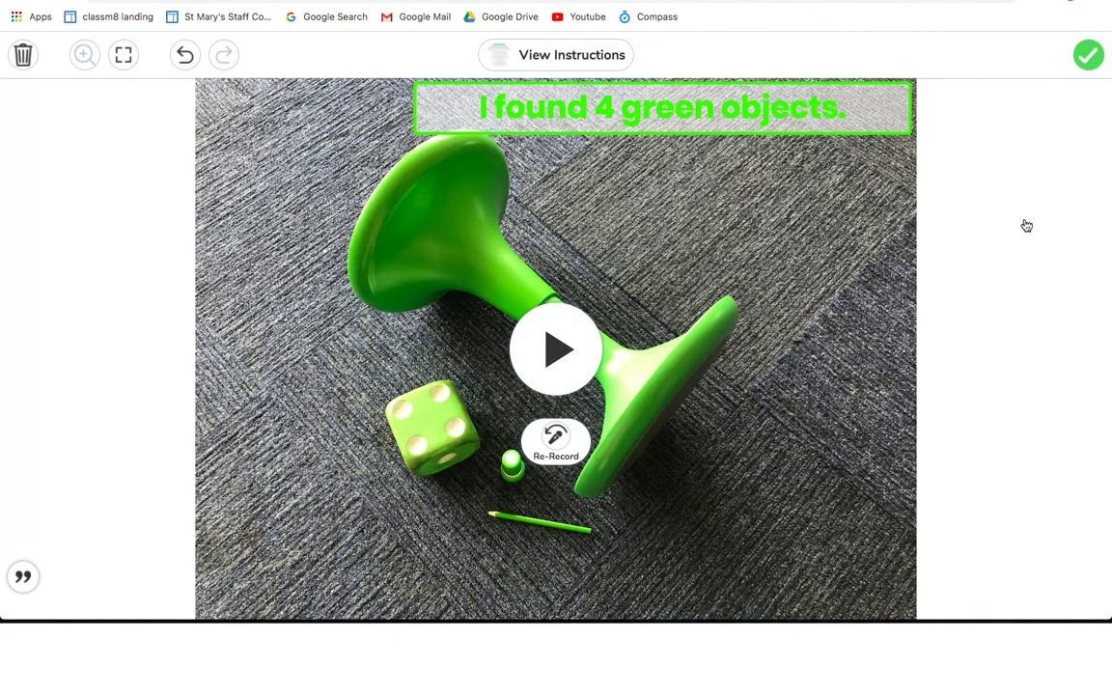
pyautogui.click(1091, 75)
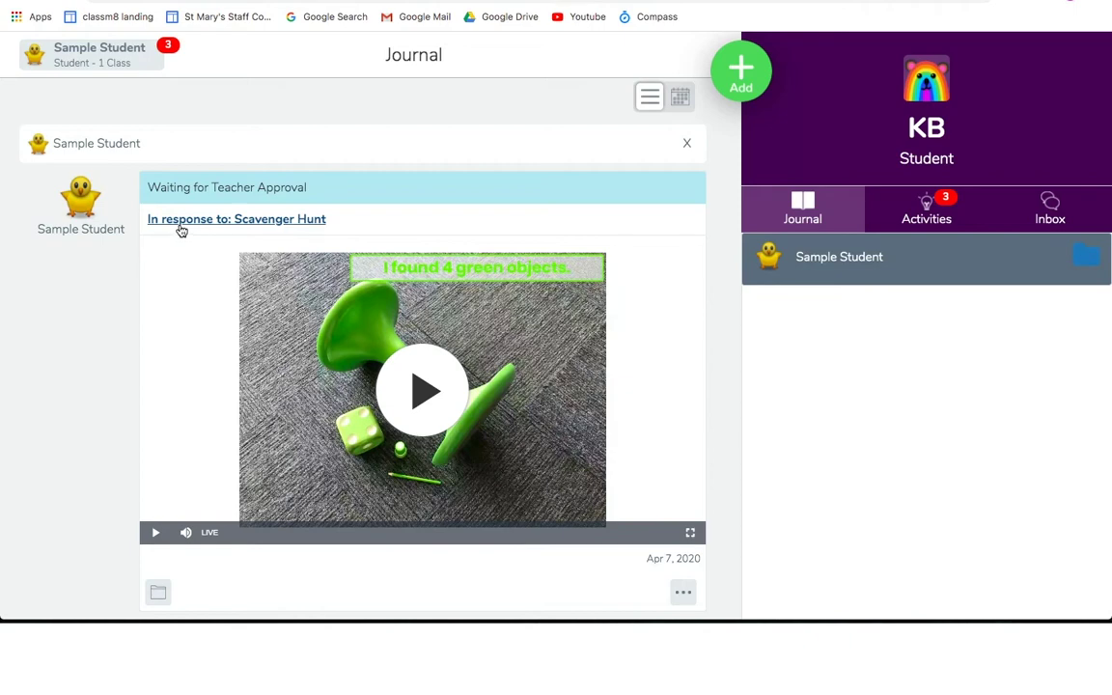
# Check the Scavenger Hunt activity linked to the submitted journal post, and return to the activities waiting for a response.
pyautogui.click(219, 221)
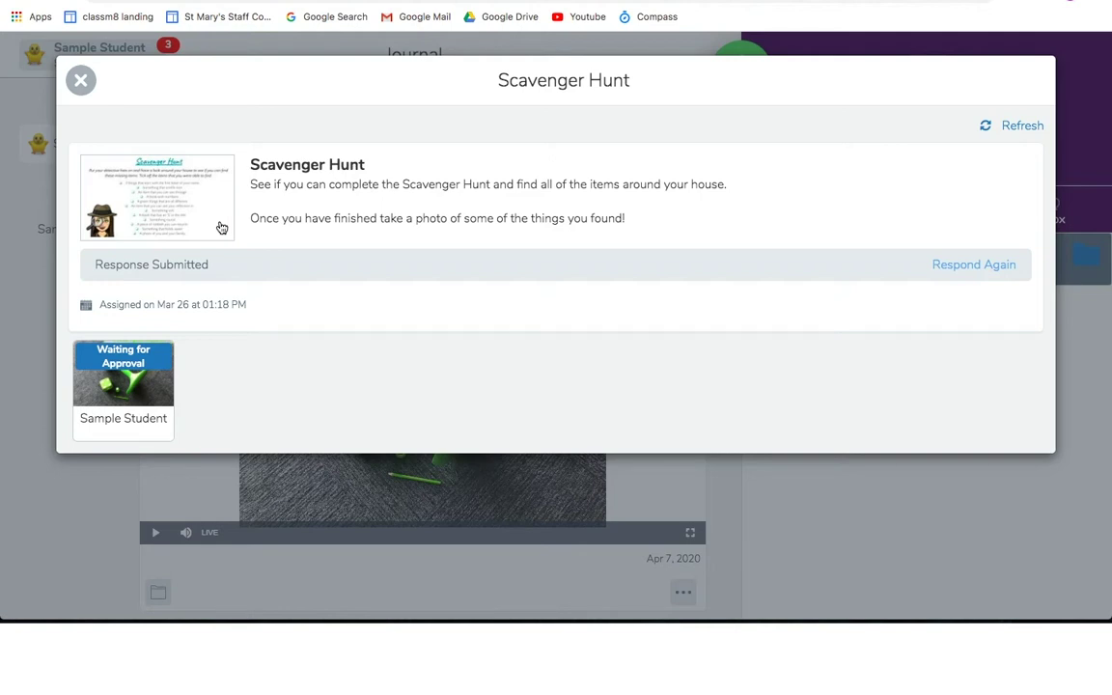
pyautogui.press('Escape')
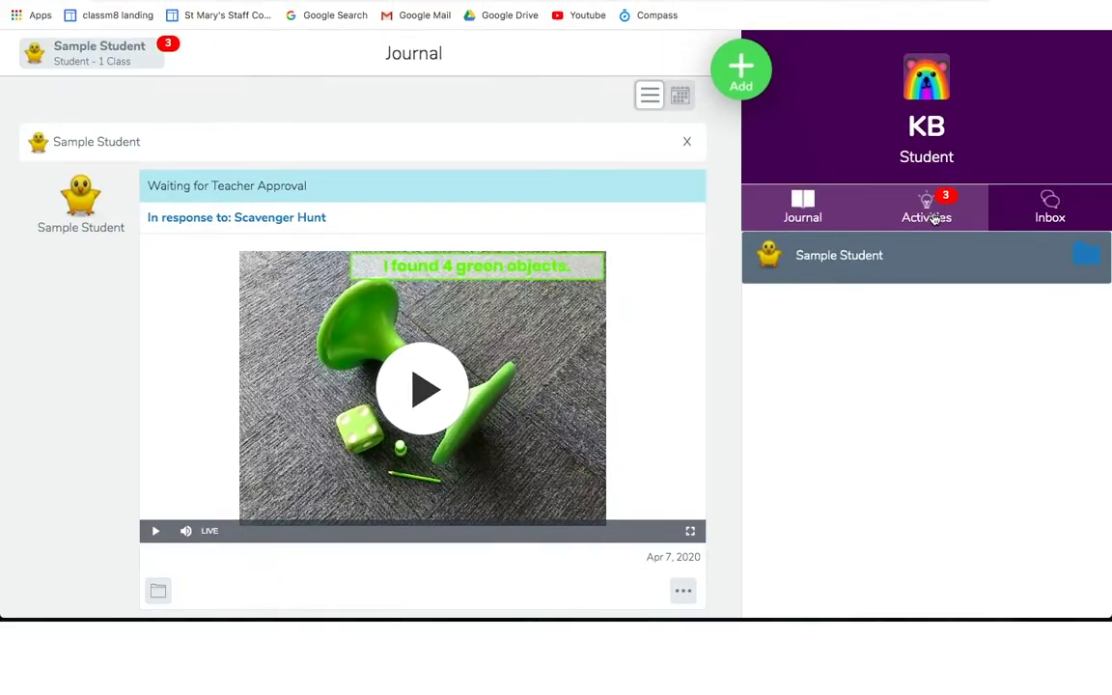
pyautogui.click(934, 220)
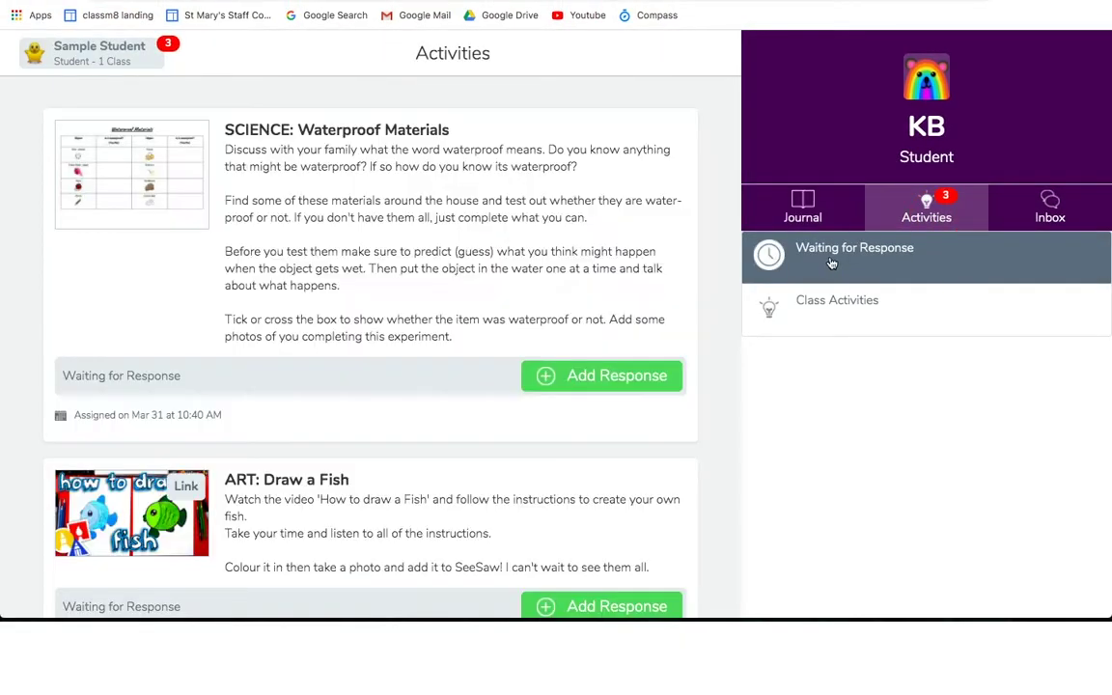
# Review the activities still waiting for a response, including ART: Draw a Fish and the music activity.
pyautogui.scroll(-4, 685, 249)
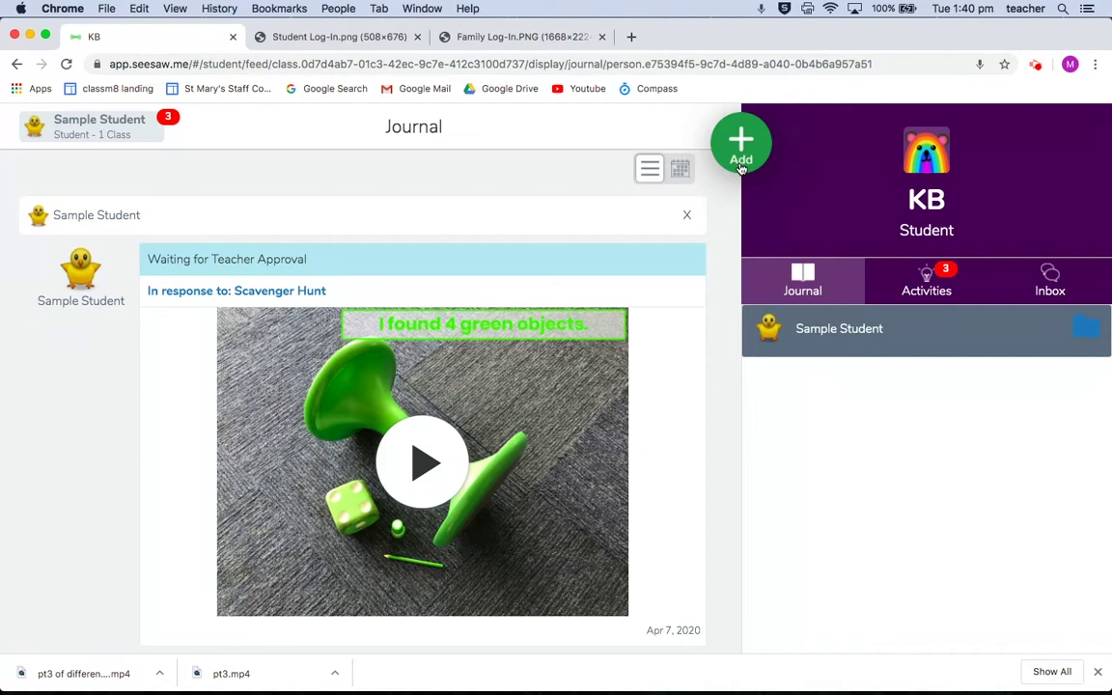
pyautogui.click(925, 280)
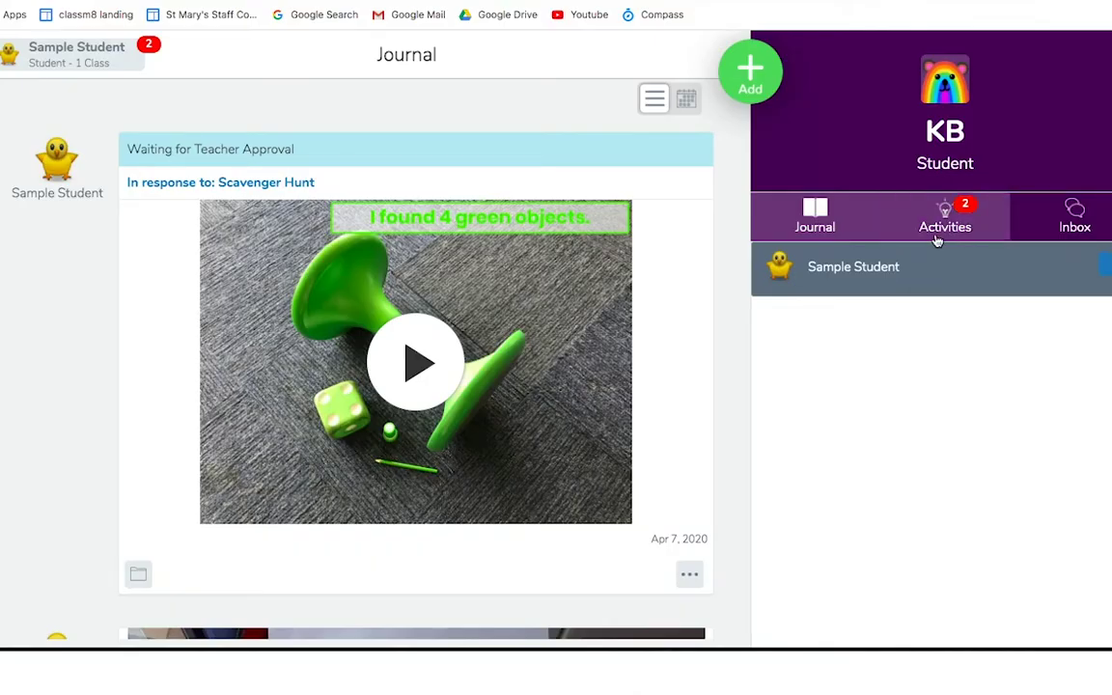
pyautogui.click(938, 240)
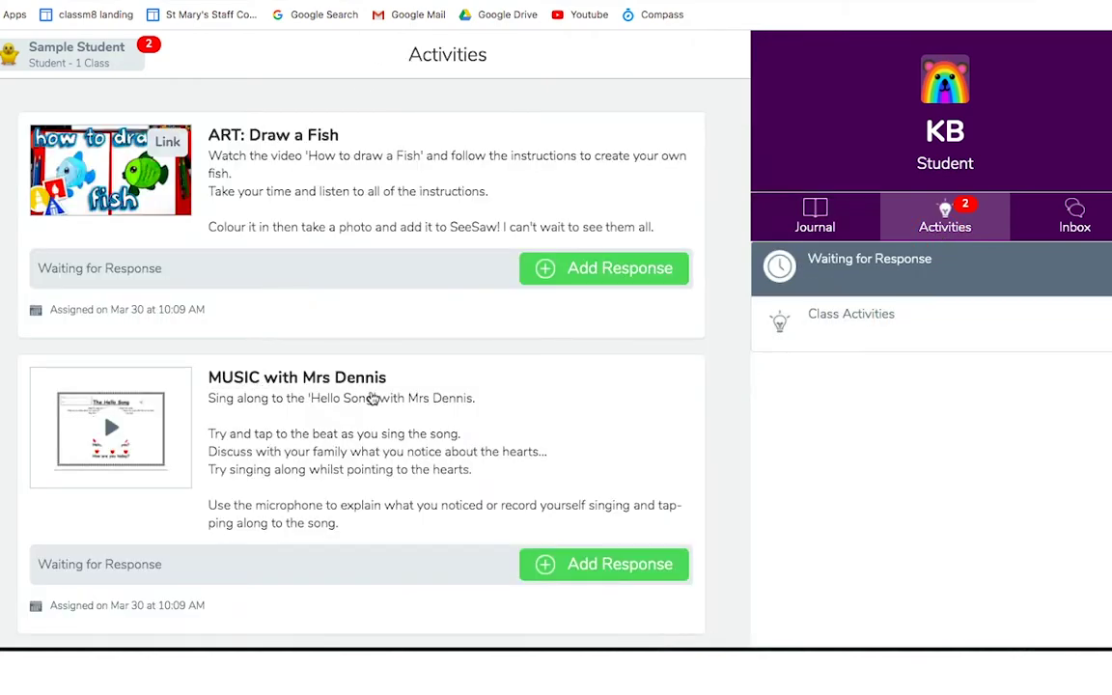
# Check the SCIENCE: Waterproof Materials activity and the student's response through the linked post in the journal.
pyautogui.click(796, 213)
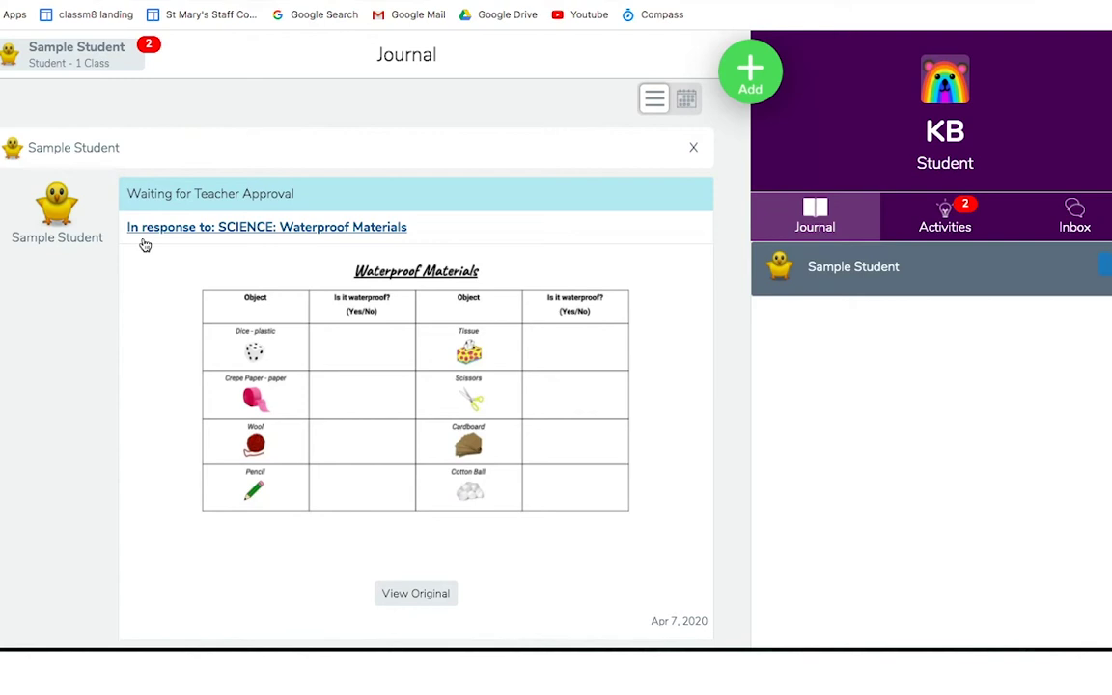
pyautogui.click(366, 234)
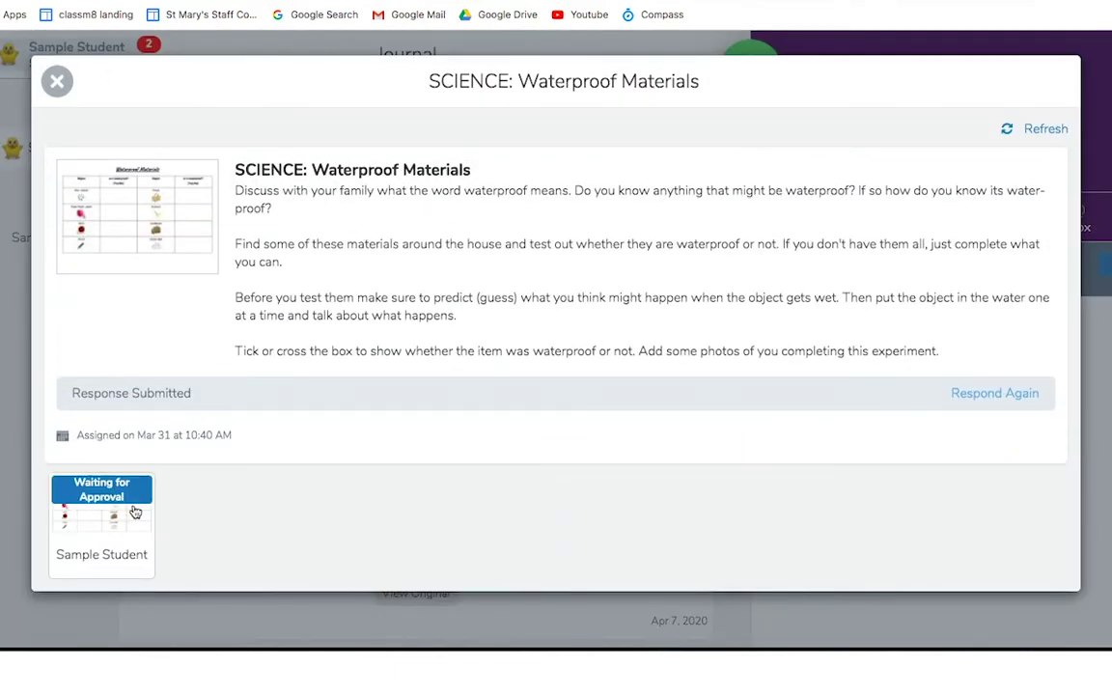
pyautogui.click(135, 513)
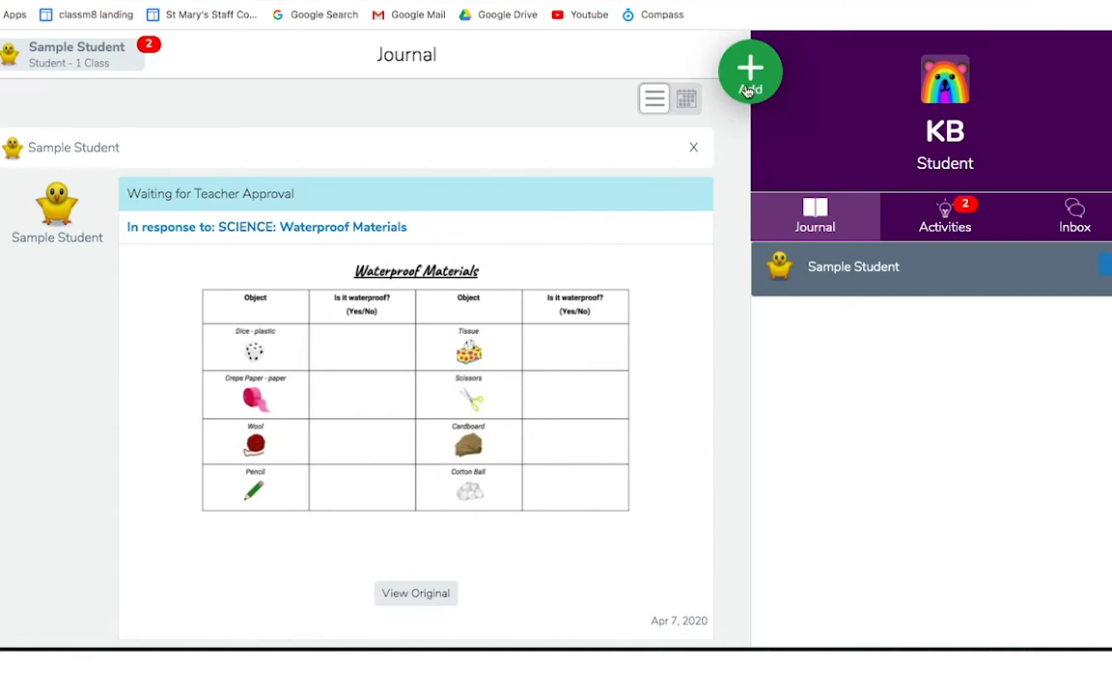
# Start a new photo post in the student's journal, separate from the assigned activities, and check the approval status of the captioned reading photo.
pyautogui.click(751, 77)
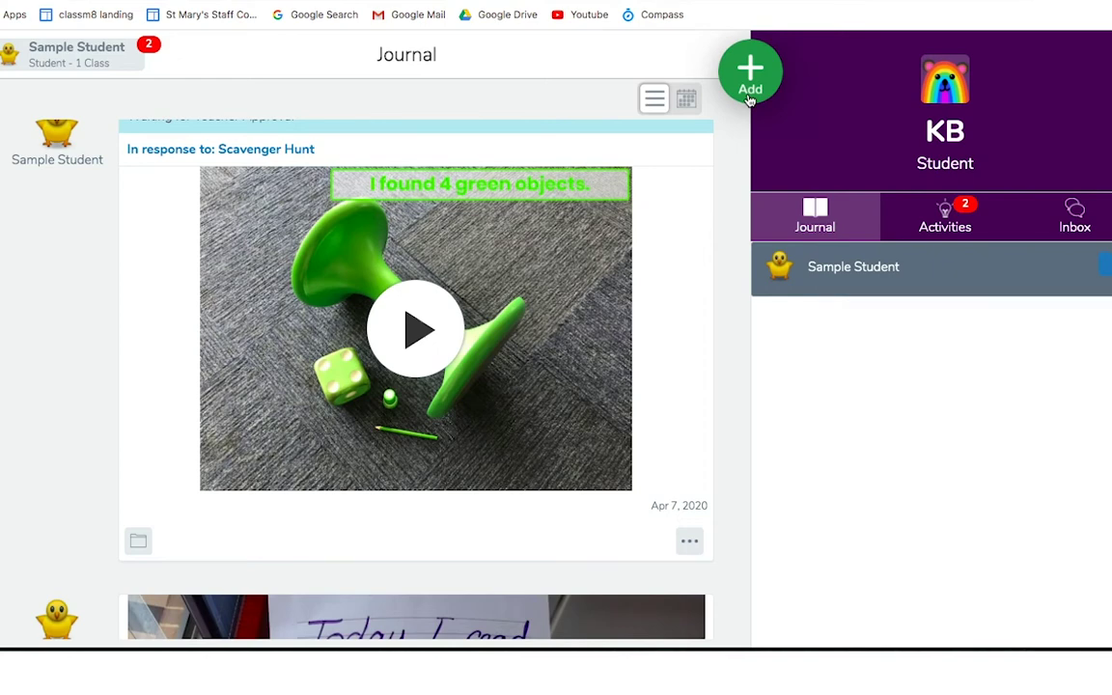
pyautogui.click(750, 85)
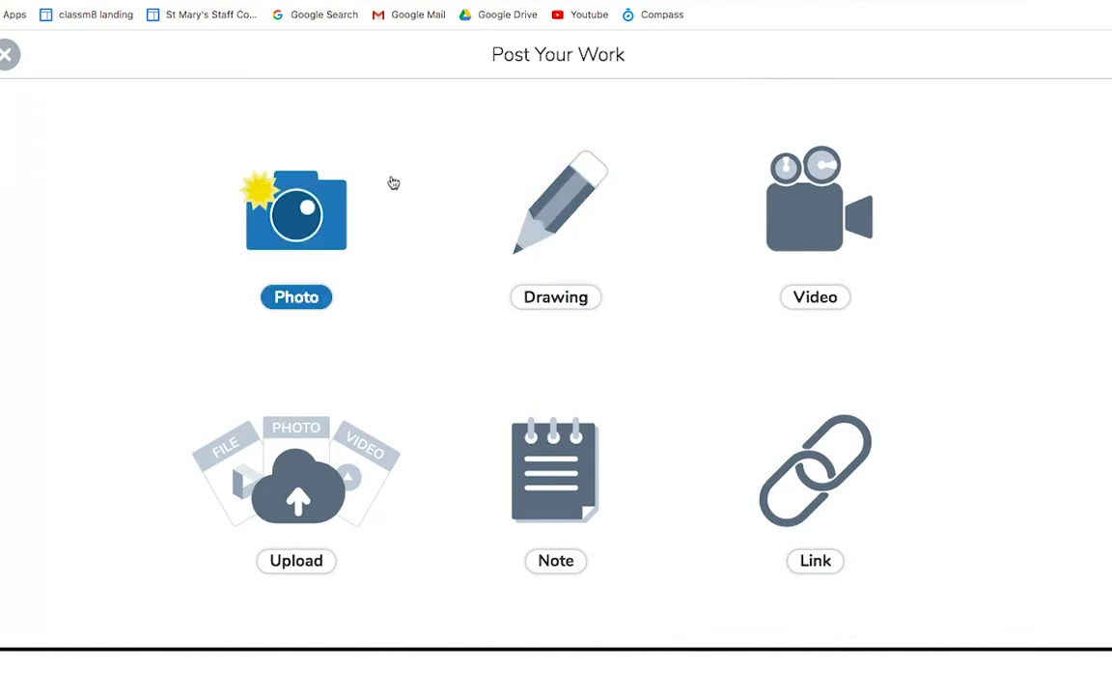
pyautogui.click(290, 249)
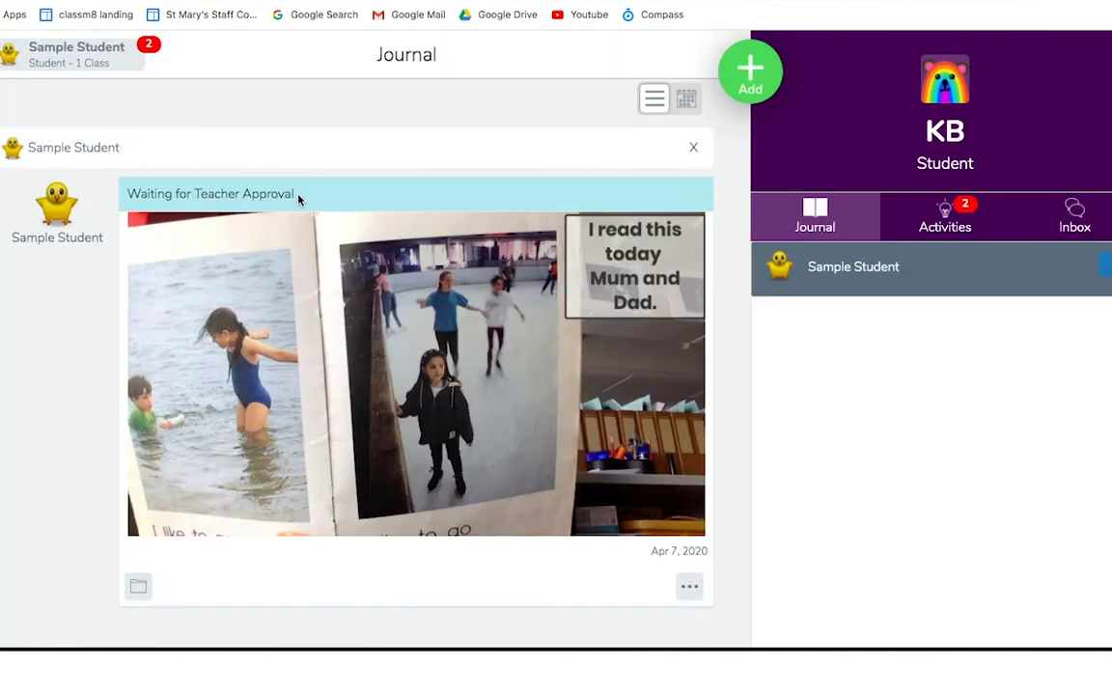
pyautogui.moveTo(297, 197); pyautogui.dragTo(136, 189)
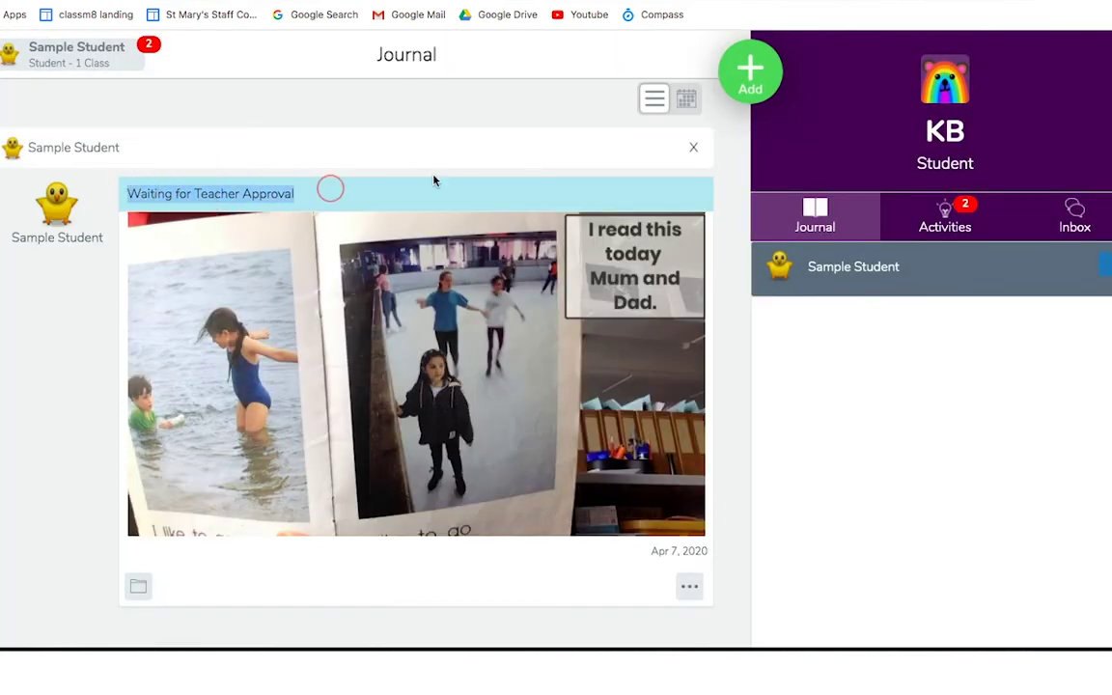
pyautogui.click(739, 144)
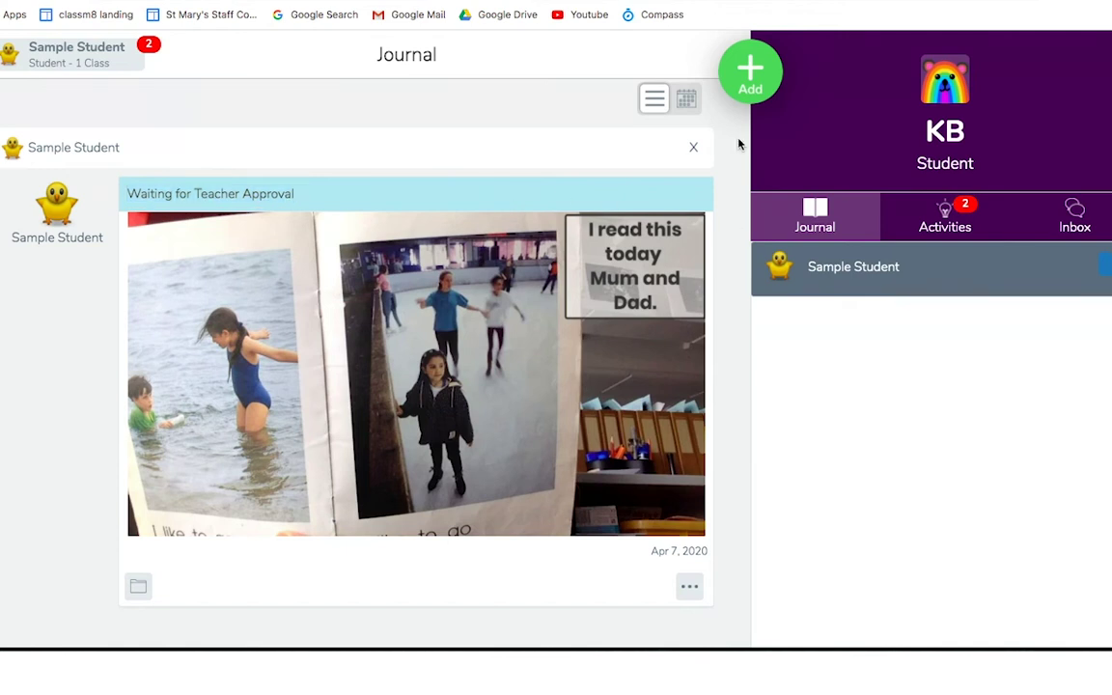